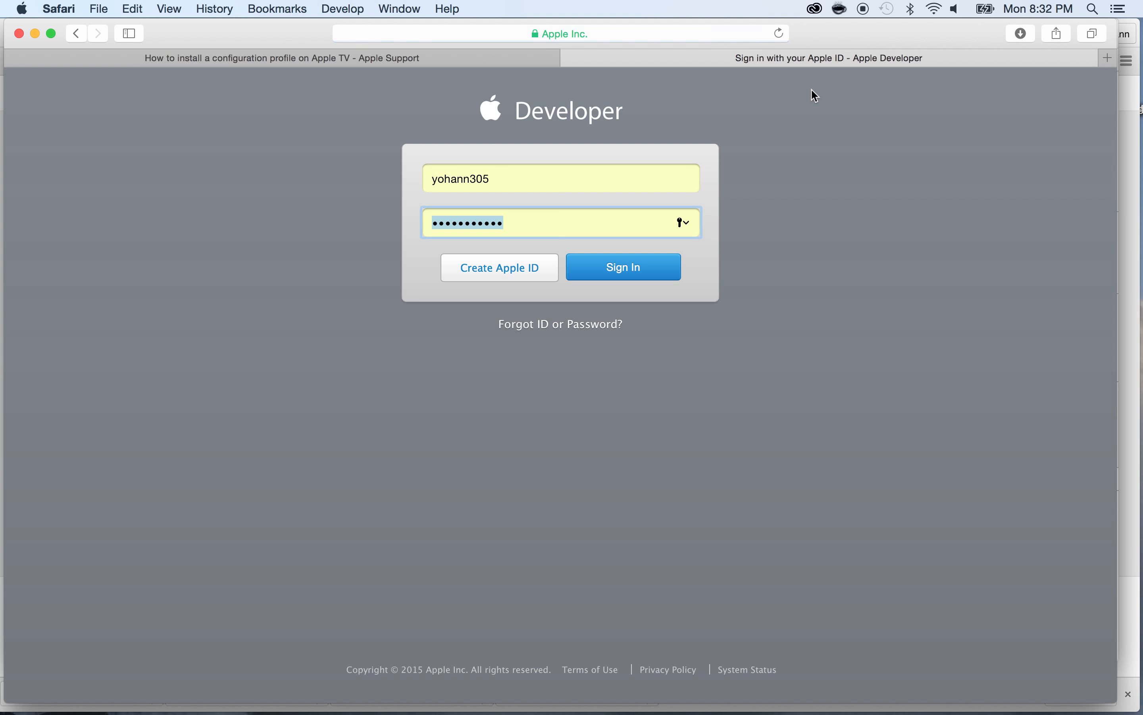
Sign in to the Apple developer account, choose the individual developer's team, and open Certificates, Identifiers & Profiles
{"action": "left_click", "coordinate": [626, 268]}
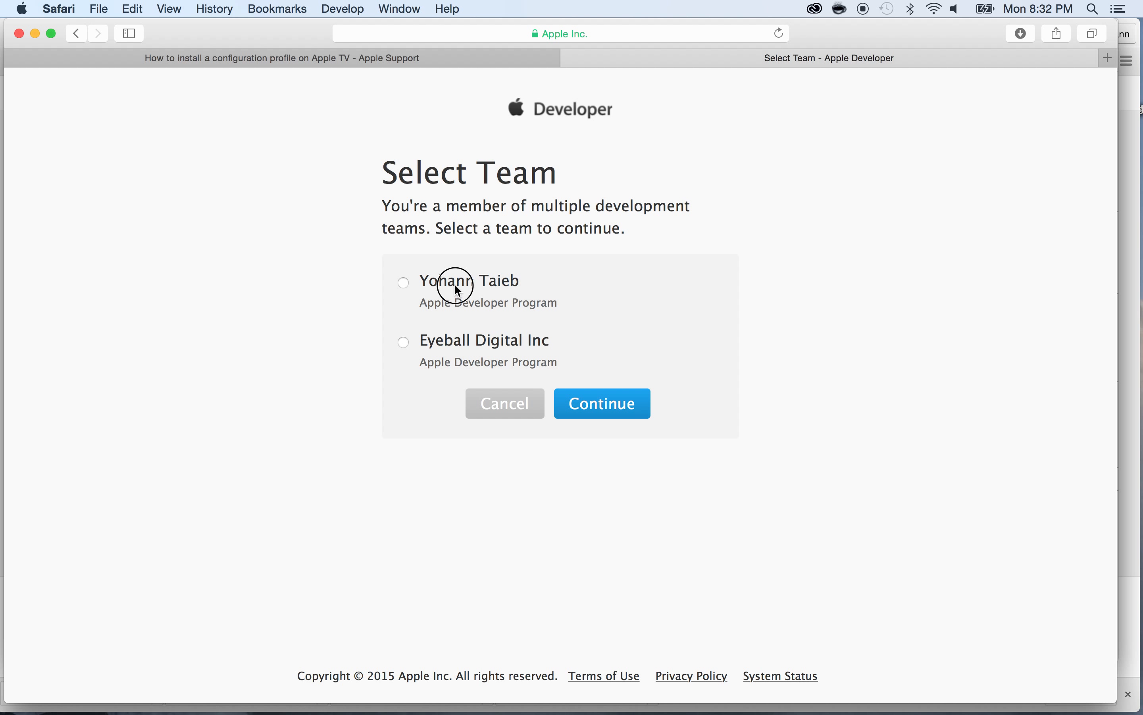
{"action": "left_click", "coordinate": [457, 290]}
{"action": "left_click", "coordinate": [575, 399]}
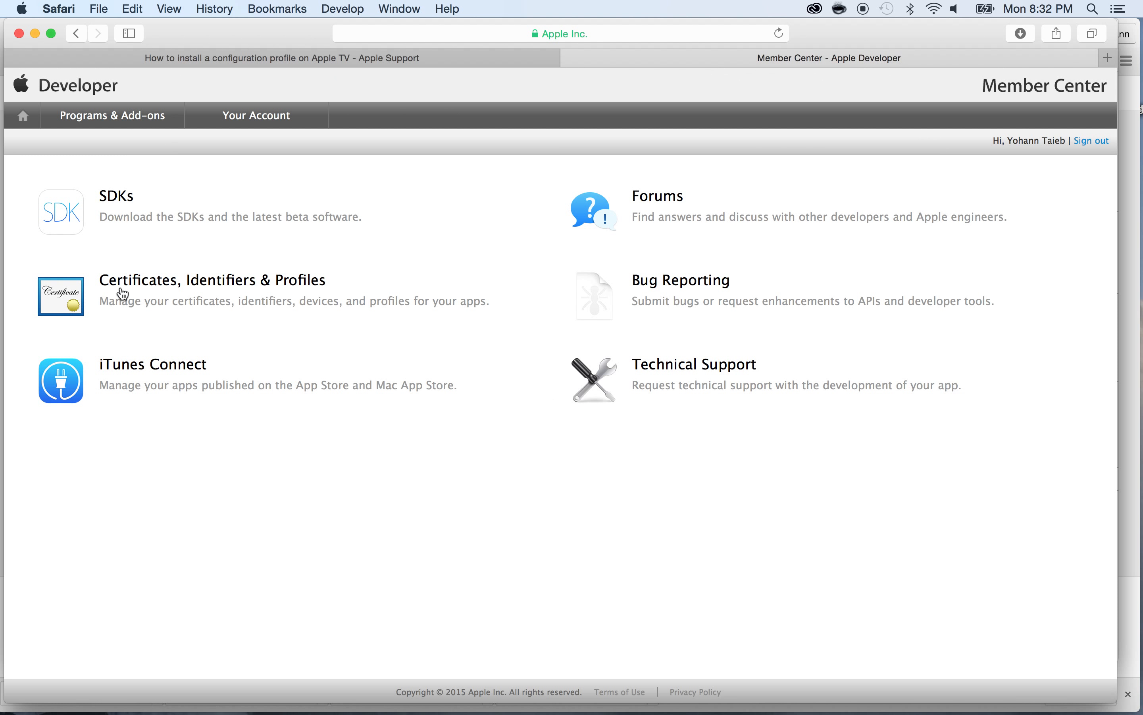
{"action": "left_click", "coordinate": [124, 287]}
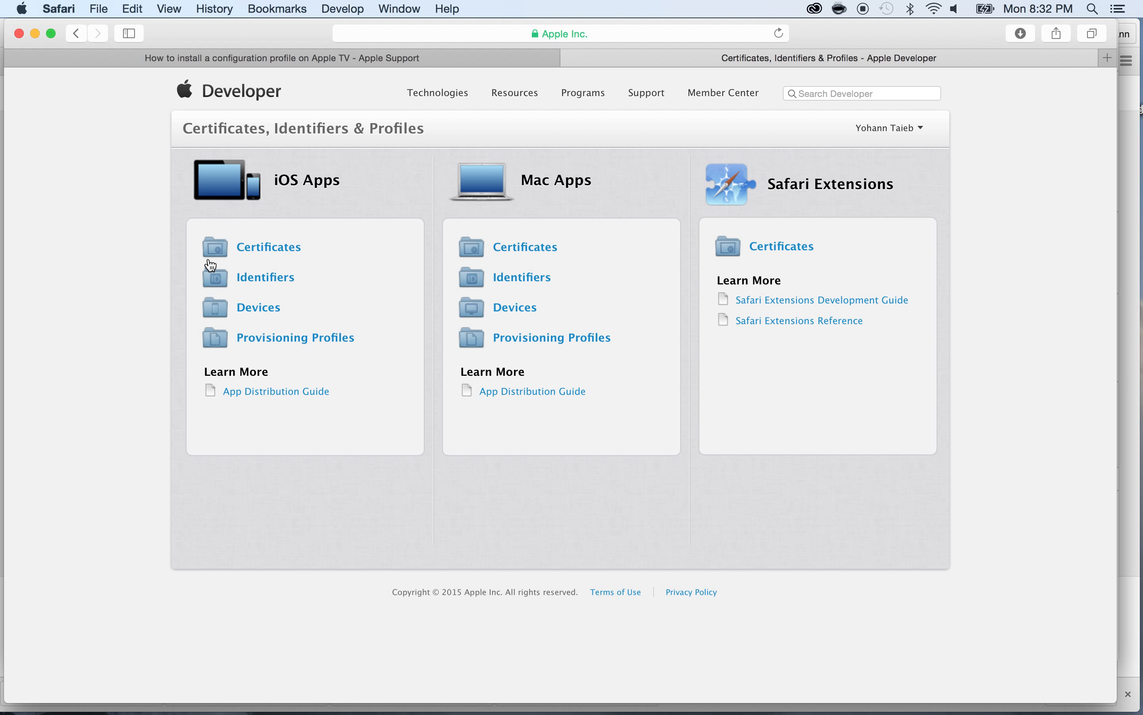
Review the iOS production certificates and the Apple TV devices registered to the account
{"action": "left_click", "coordinate": [258, 255]}
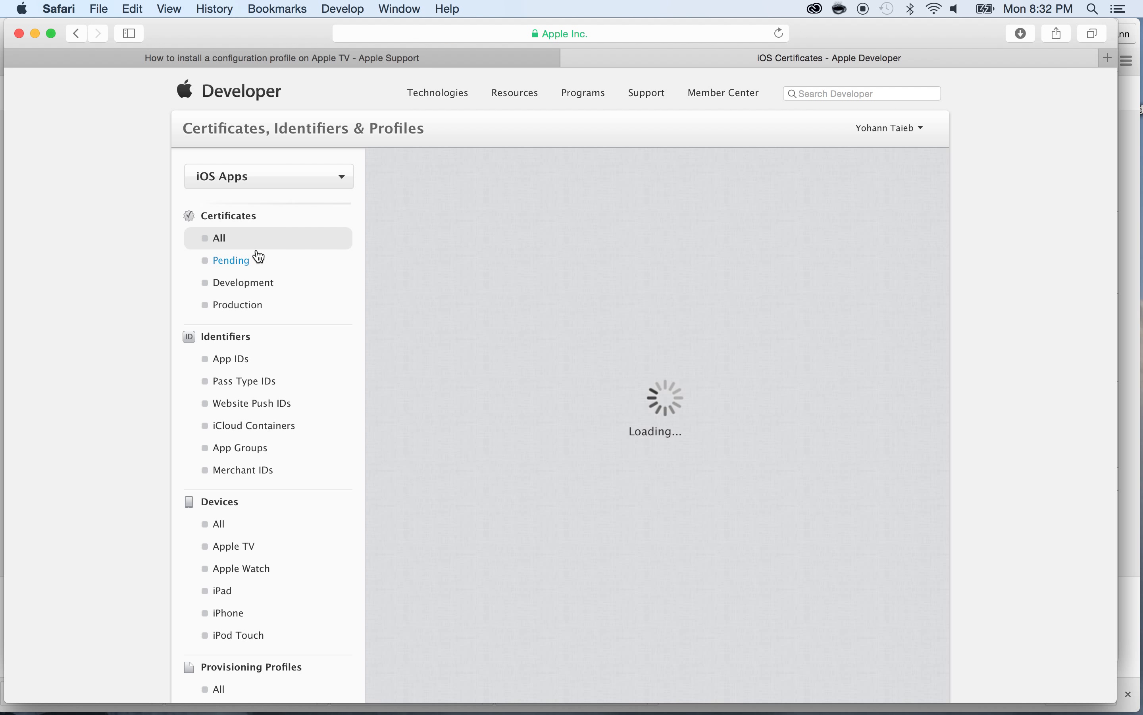
{"action": "left_click", "coordinate": [237, 312]}
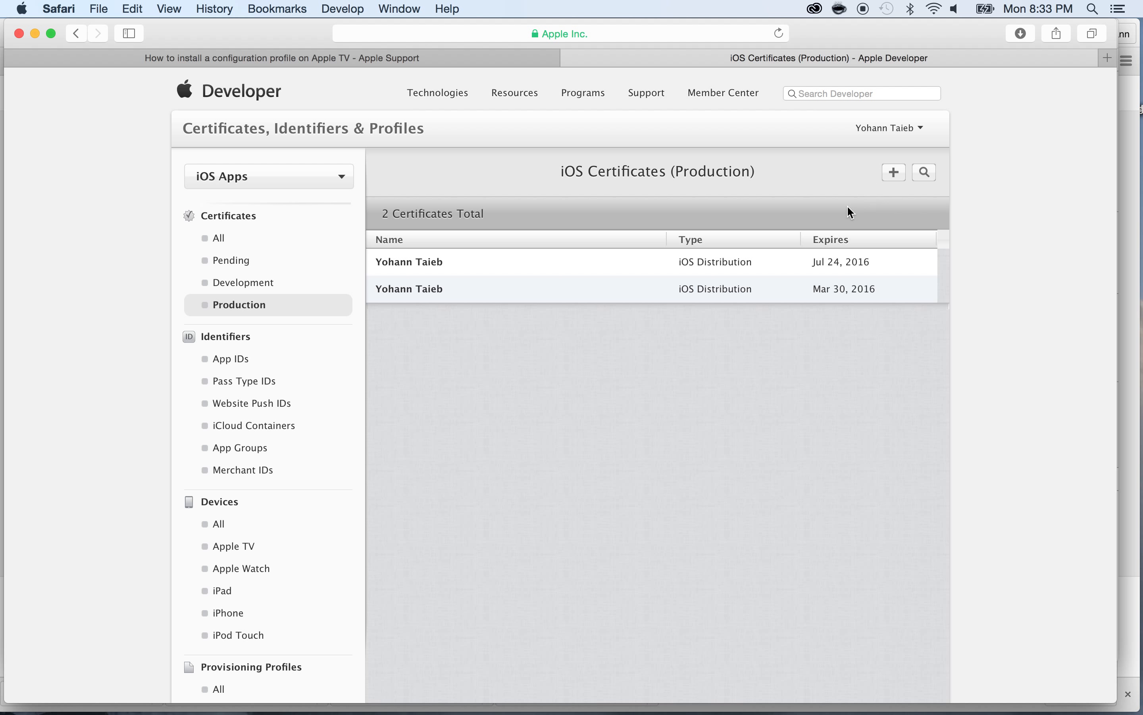
{"action": "scroll", "coordinate": [684, 456], "scroll_direction": "down", "scroll_amount": 5}
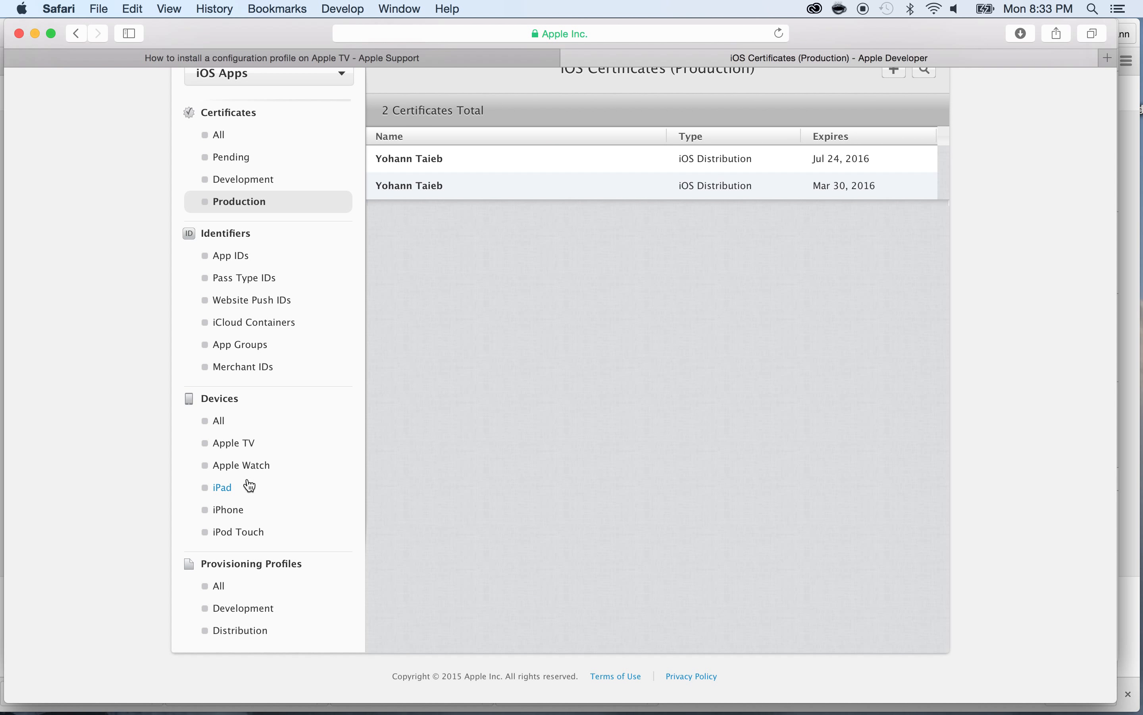
{"action": "left_click", "coordinate": [234, 444]}
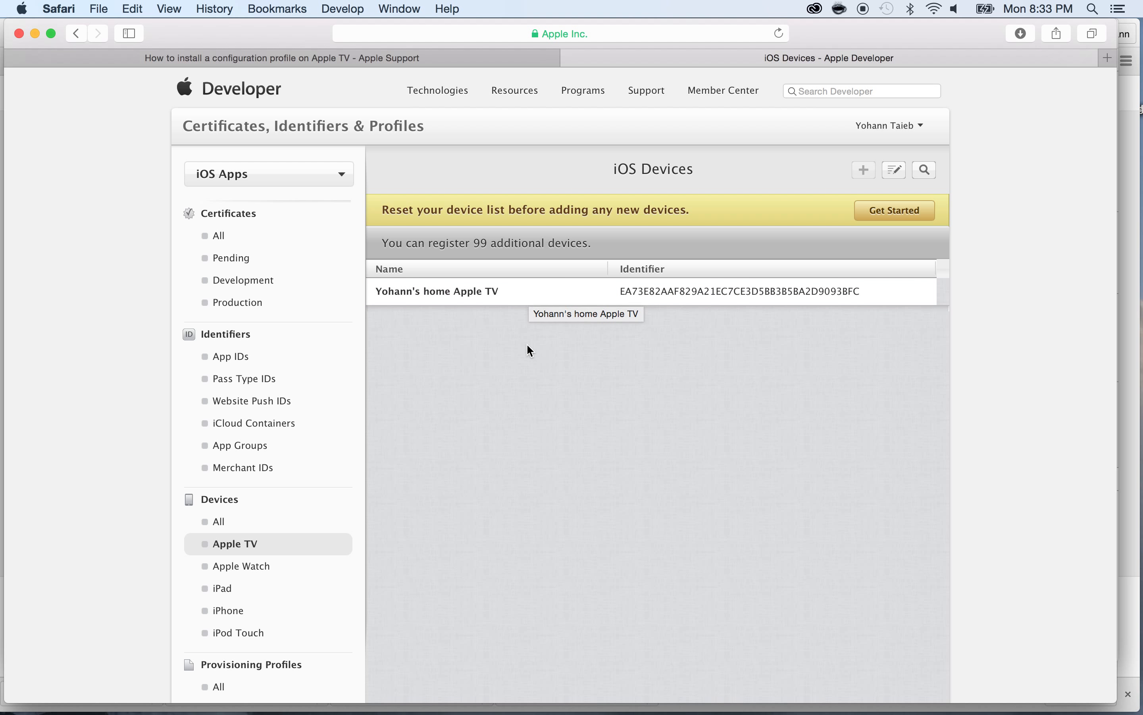
Start a new distribution provisioning profile with the Apple TV App Store type
{"action": "scroll", "coordinate": [527, 345], "scroll_direction": "down", "scroll_amount": 3}
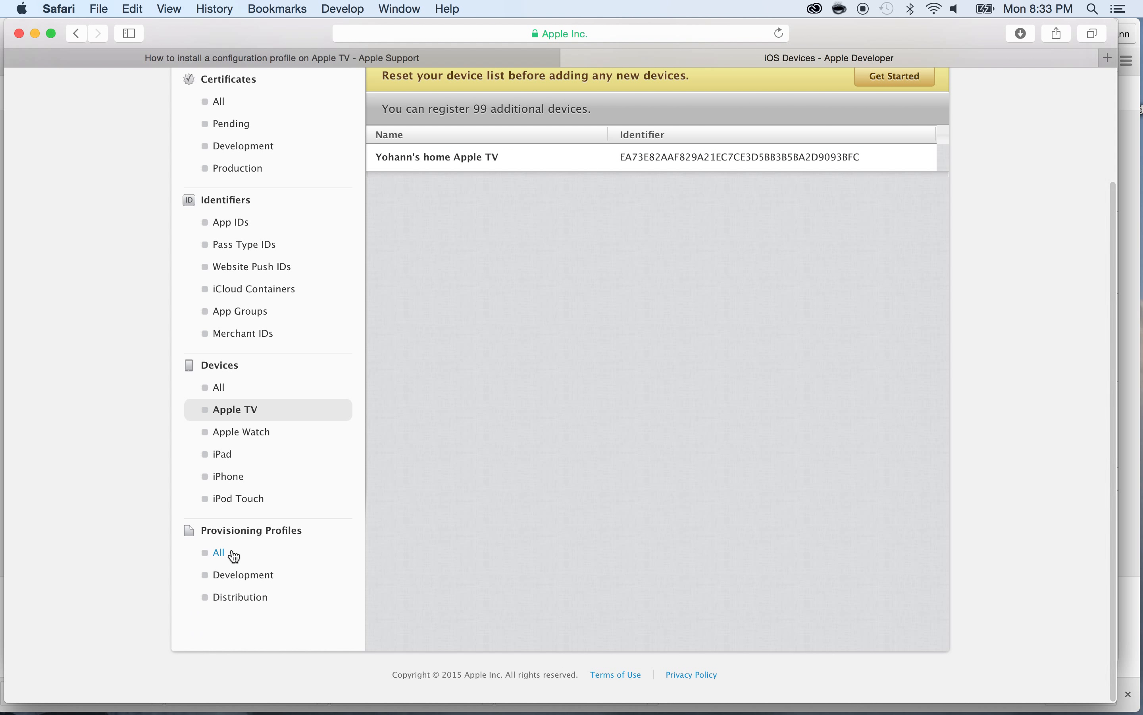
{"action": "left_click", "coordinate": [251, 601]}
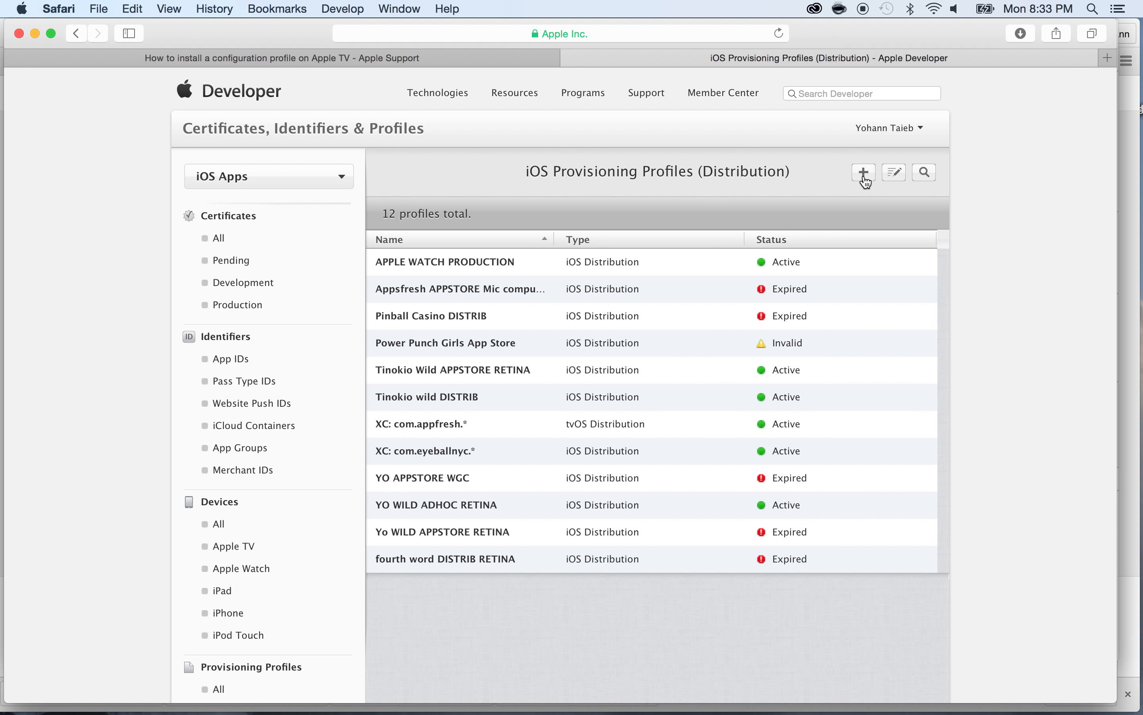
{"action": "left_click", "coordinate": [865, 173]}
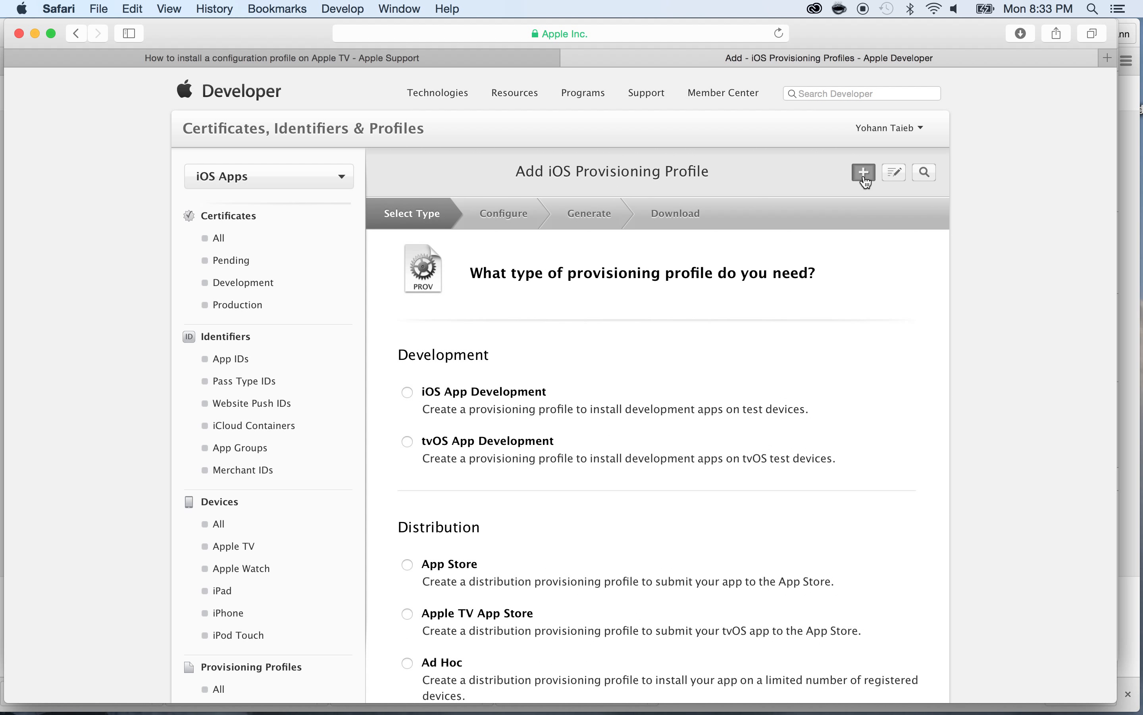
{"action": "scroll", "coordinate": [736, 373], "scroll_direction": "down", "scroll_amount": 2}
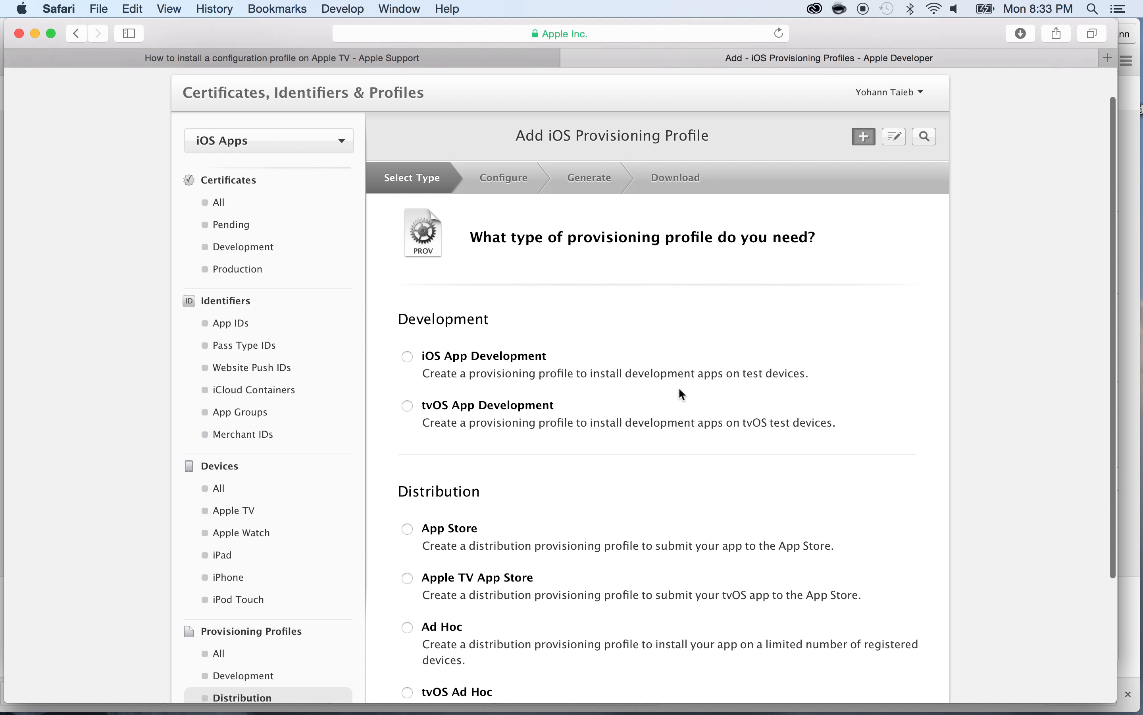
{"action": "scroll", "coordinate": [468, 435], "scroll_direction": "down", "scroll_amount": 3}
{"action": "triple_click", "coordinate": [429, 421]}
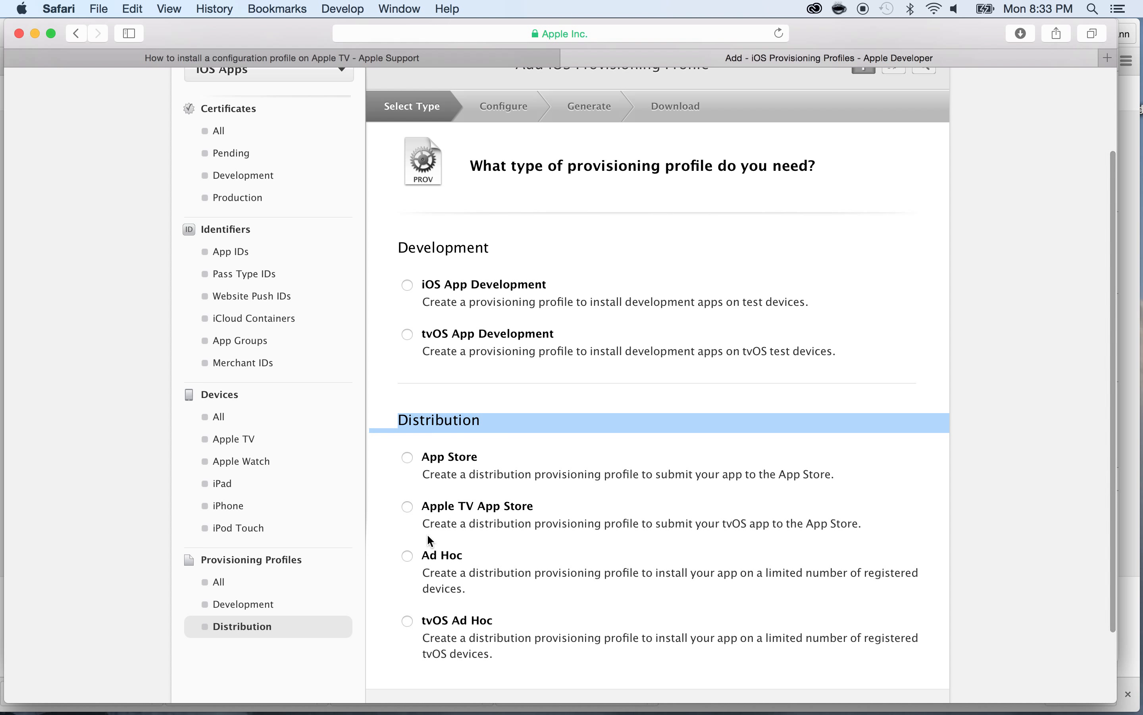
{"action": "left_click", "coordinate": [407, 621]}
{"action": "left_click", "coordinate": [410, 508]}
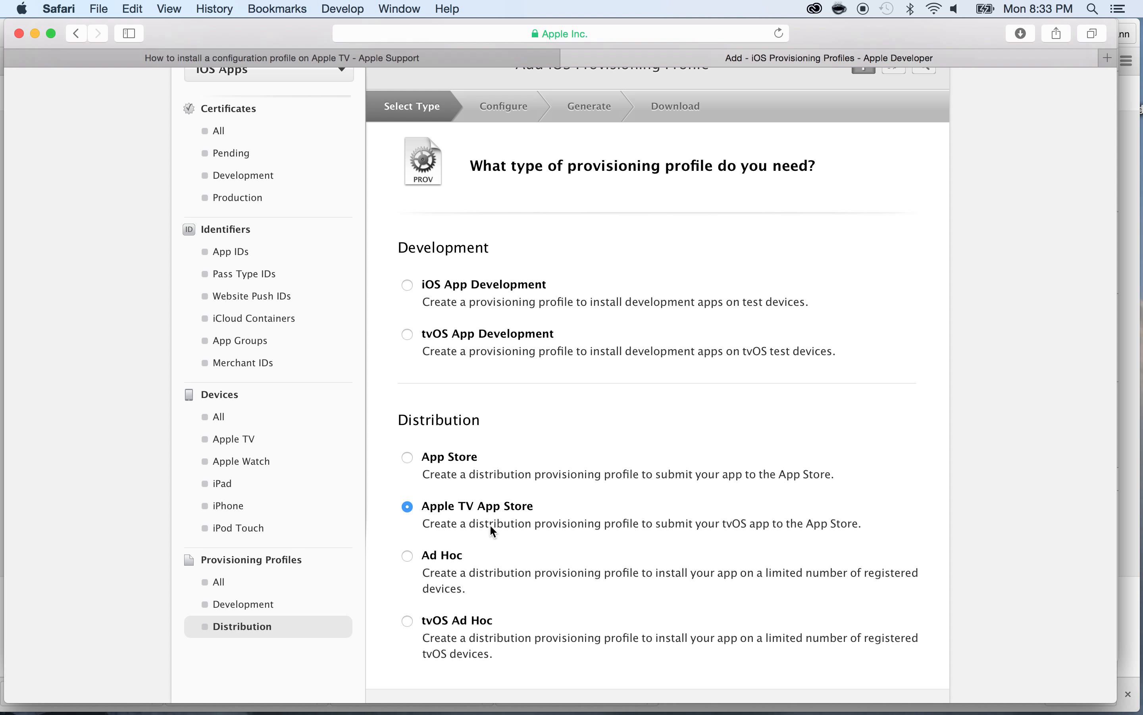
{"action": "scroll", "coordinate": [658, 568], "scroll_direction": "down", "scroll_amount": 3}
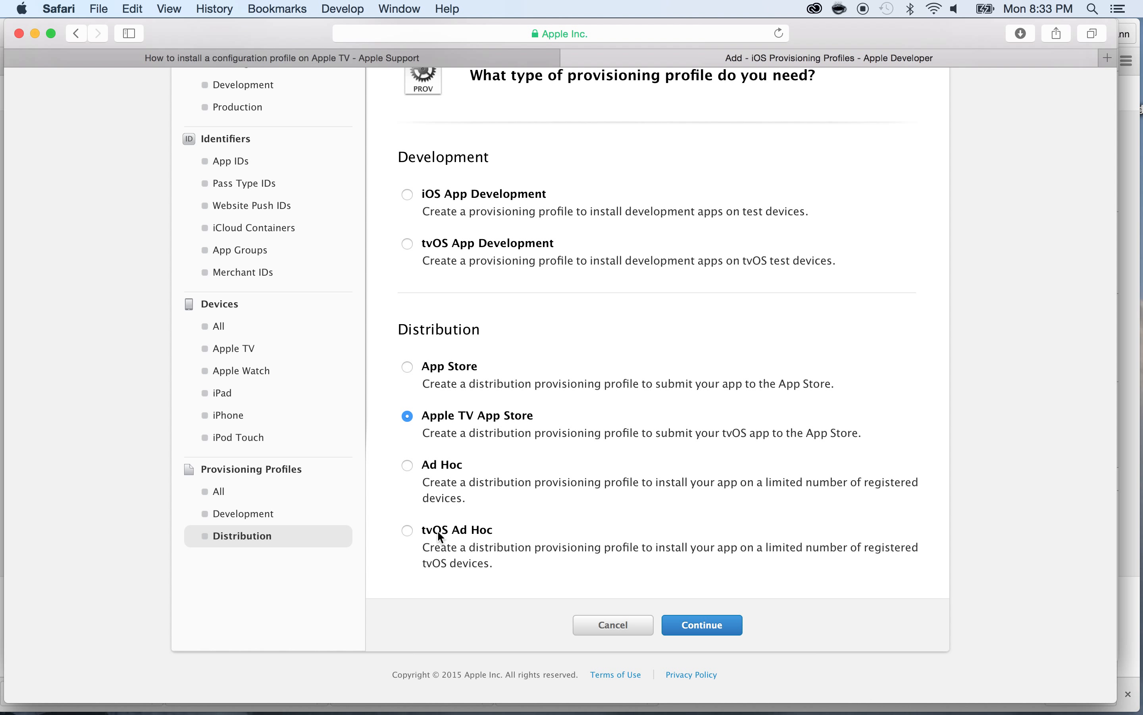
{"action": "left_click", "coordinate": [694, 625]}
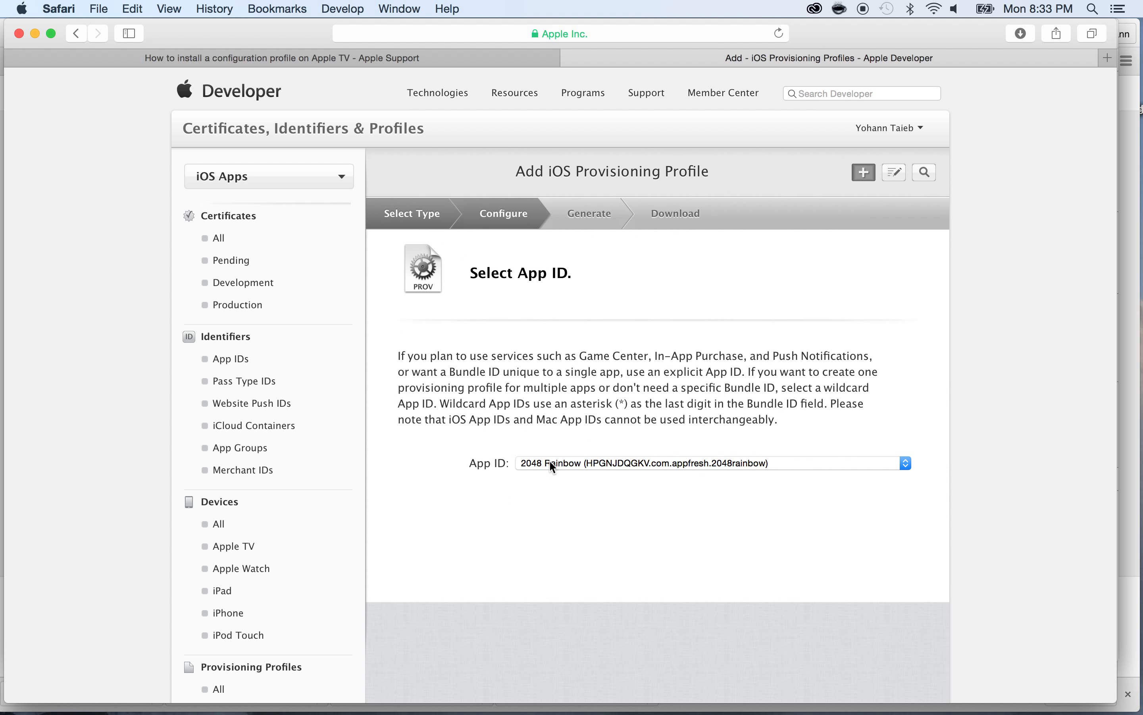
Assign the Team Wildcard DEV App ID (com.appfresh.*) to the provisioning profile and continue to certificate selection
{"action": "left_click", "coordinate": [552, 466]}
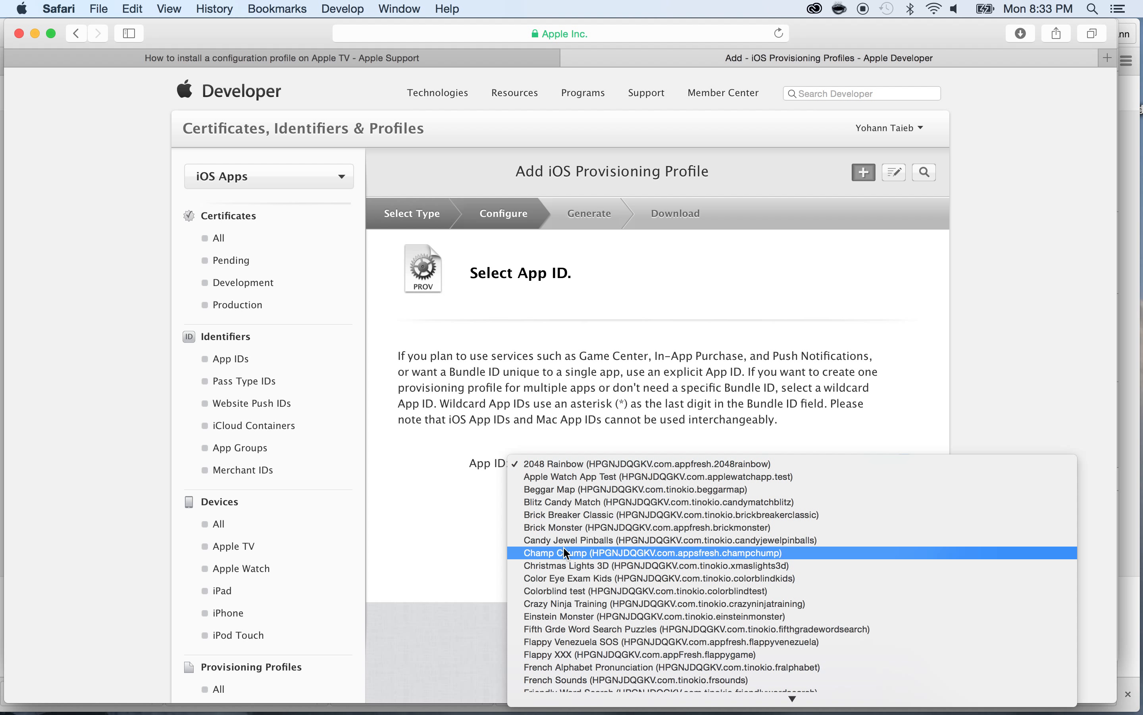
{"action": "scroll", "coordinate": [567, 553], "scroll_direction": "down", "scroll_amount": 10}
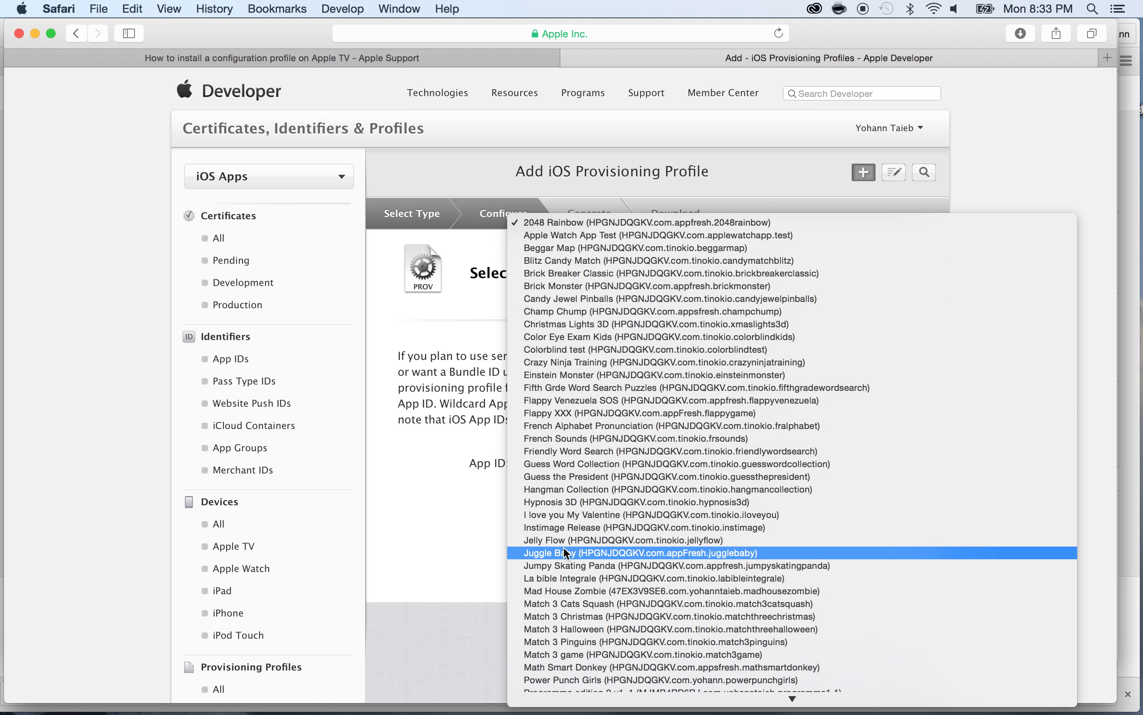
{"action": "scroll", "coordinate": [567, 553], "scroll_direction": "down", "scroll_amount": 6}
{"action": "scroll", "coordinate": [567, 553], "scroll_direction": "down", "scroll_amount": 5}
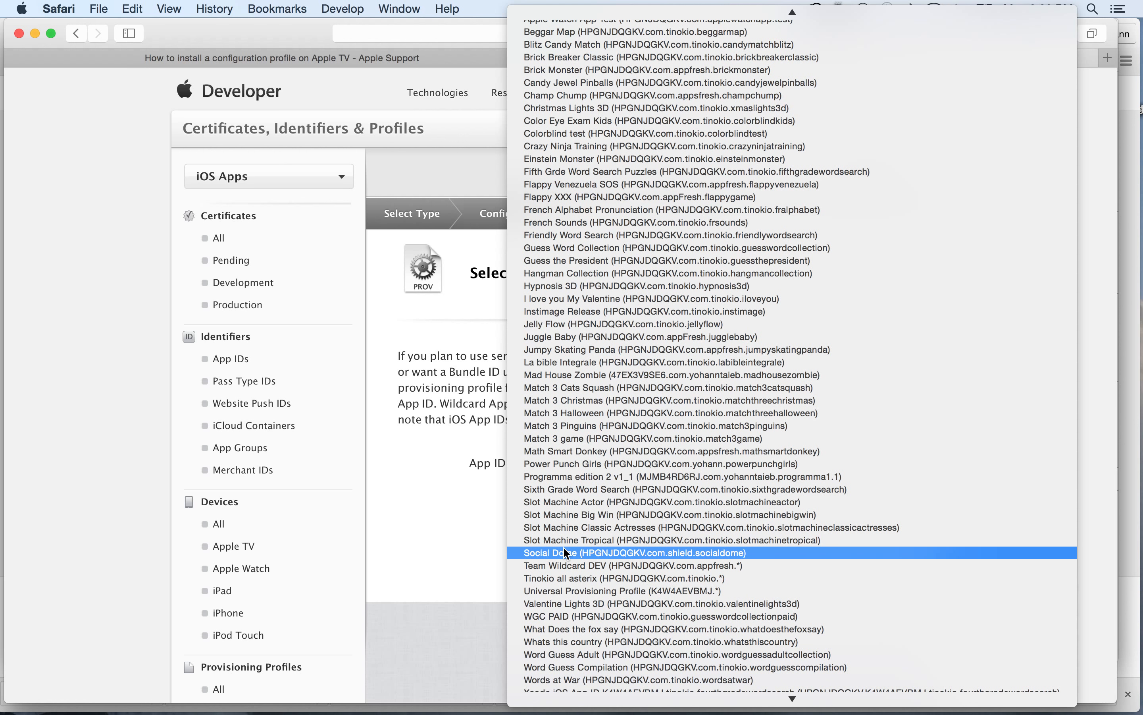
{"action": "left_click", "coordinate": [566, 566]}
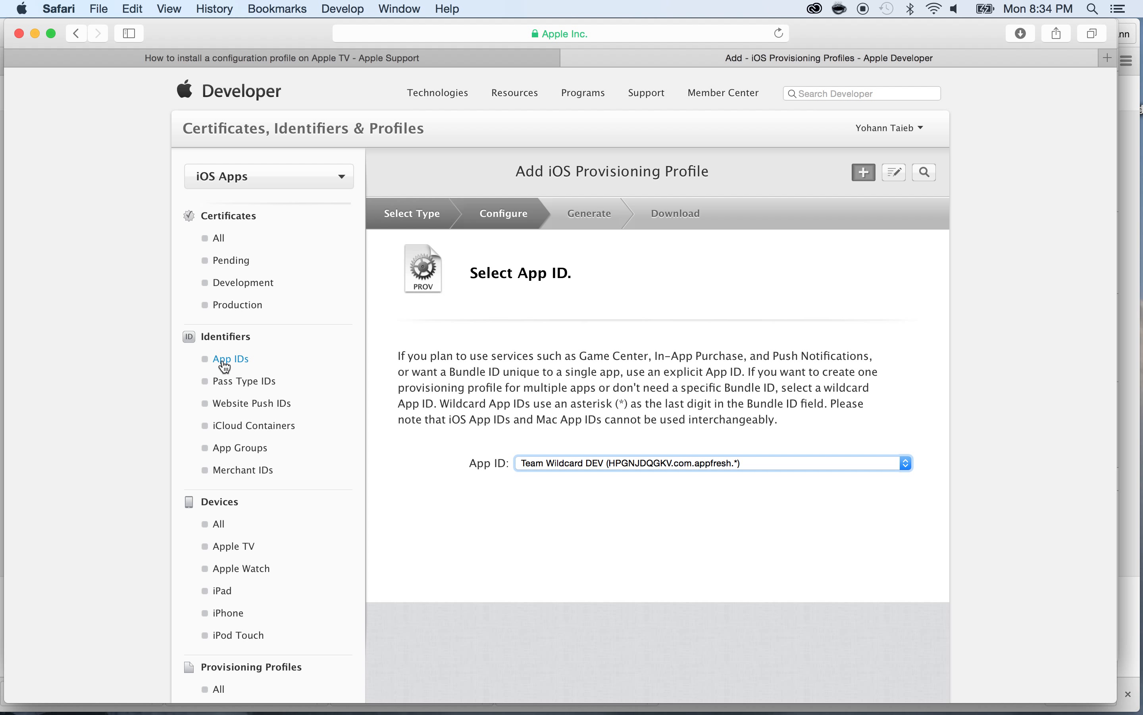
{"action": "left_click", "coordinate": [617, 564]}
{"action": "scroll", "coordinate": [617, 565], "scroll_direction": "down", "scroll_amount": 3}
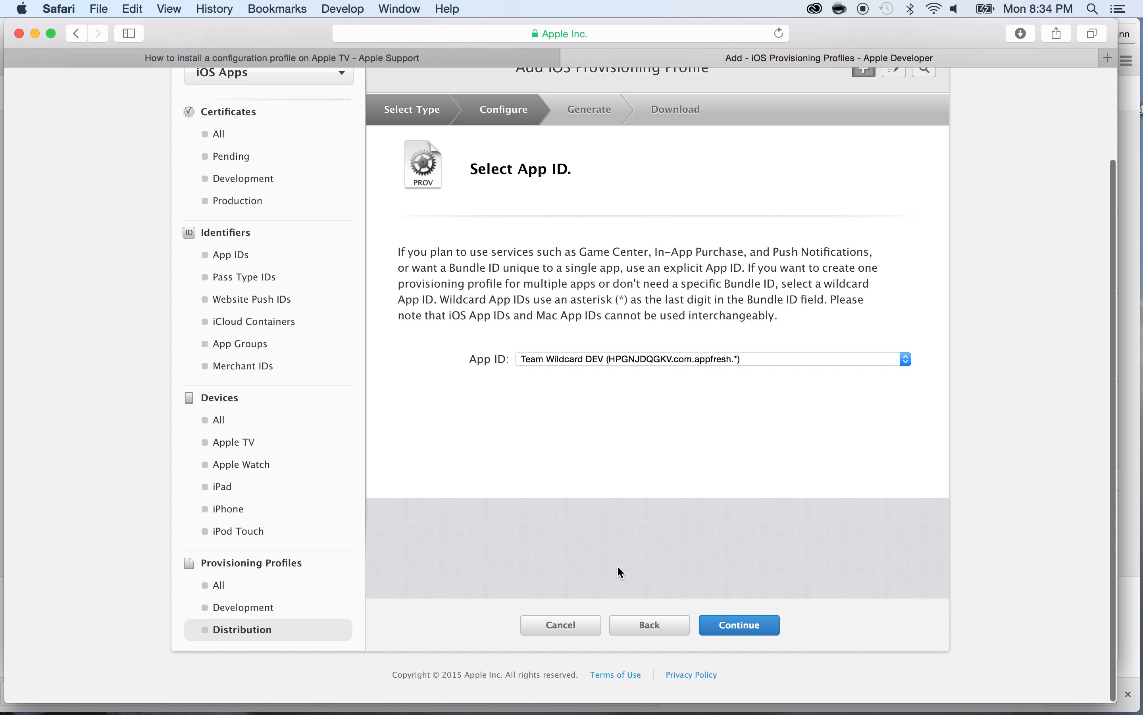
{"action": "left_click", "coordinate": [750, 631]}
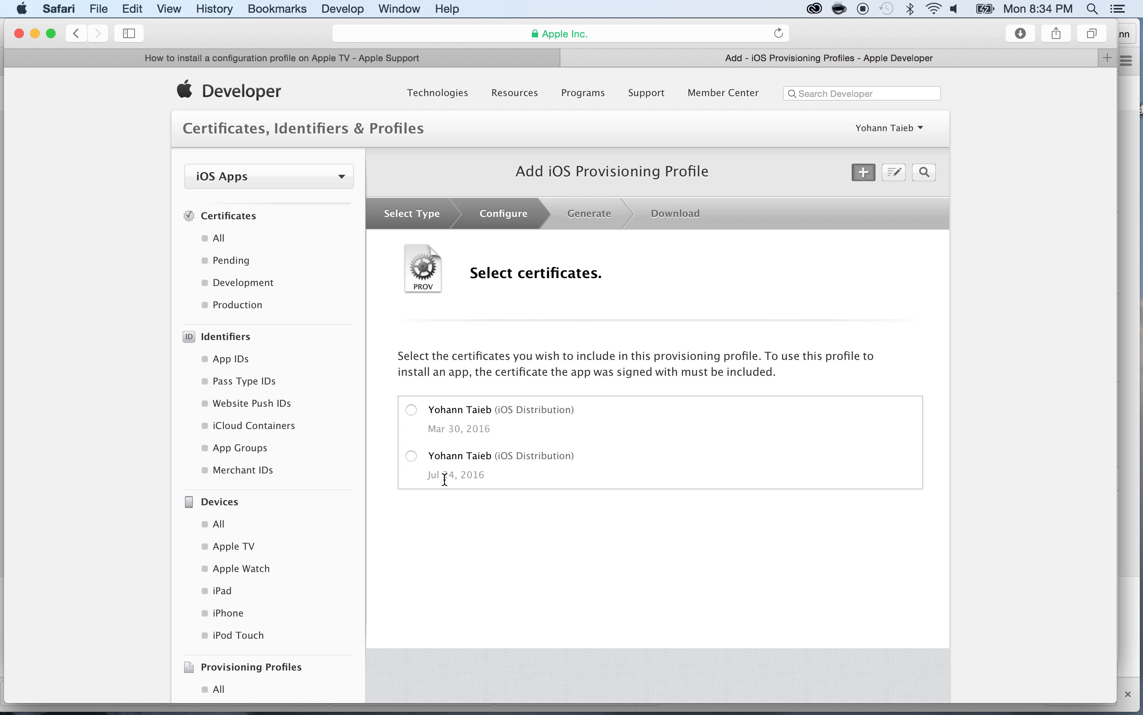
Include the iOS Distribution certificate dated Mar 30, 2016 in the provisioning profile and continue to naming
{"action": "left_click", "coordinate": [411, 409]}
{"action": "scroll", "coordinate": [572, 593], "scroll_direction": "down", "scroll_amount": 3}
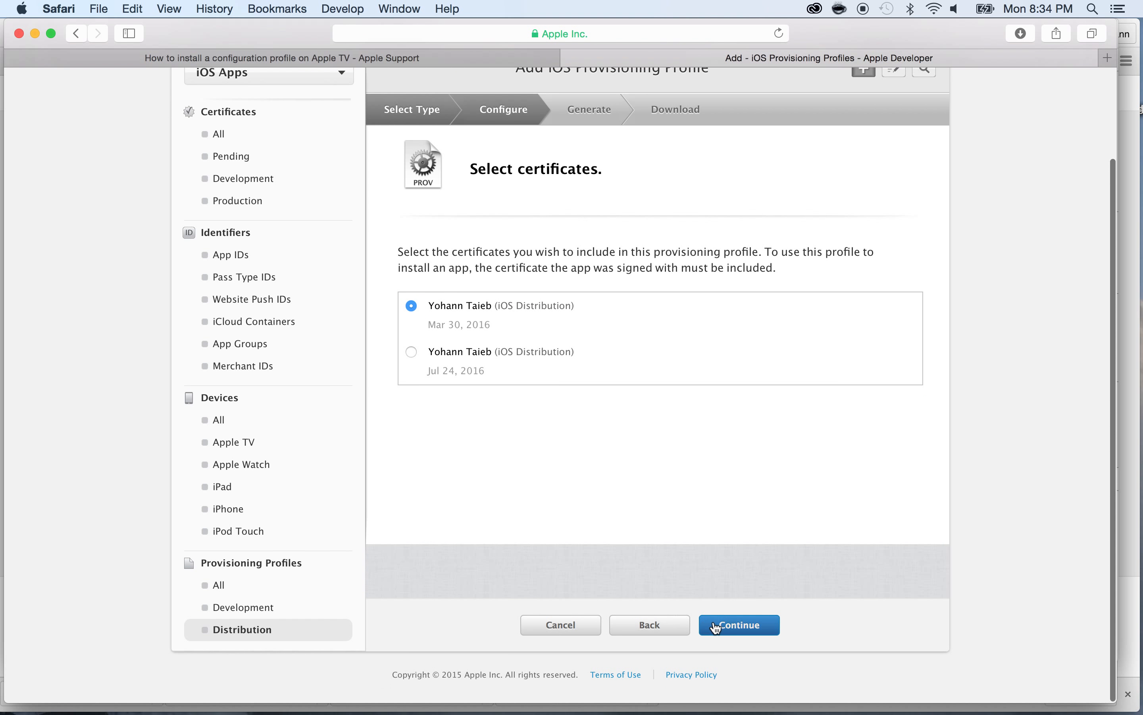
{"action": "left_click", "coordinate": [715, 625]}
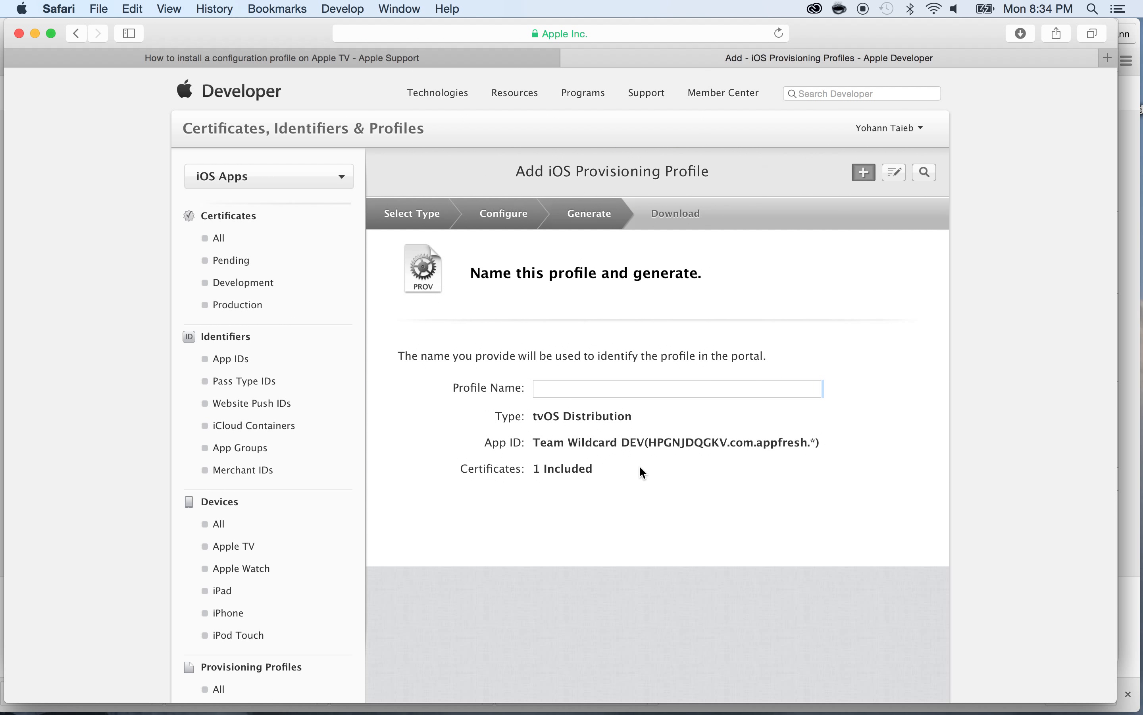
Name the provisioning profile APPLETV DISTRIB WILD and generate it
{"action": "type", "text": "APPLETV DISTRIB WILD"}
{"action": "left_click", "coordinate": [686, 549]}
{"action": "scroll", "coordinate": [686, 549], "scroll_direction": "down", "scroll_amount": 3}
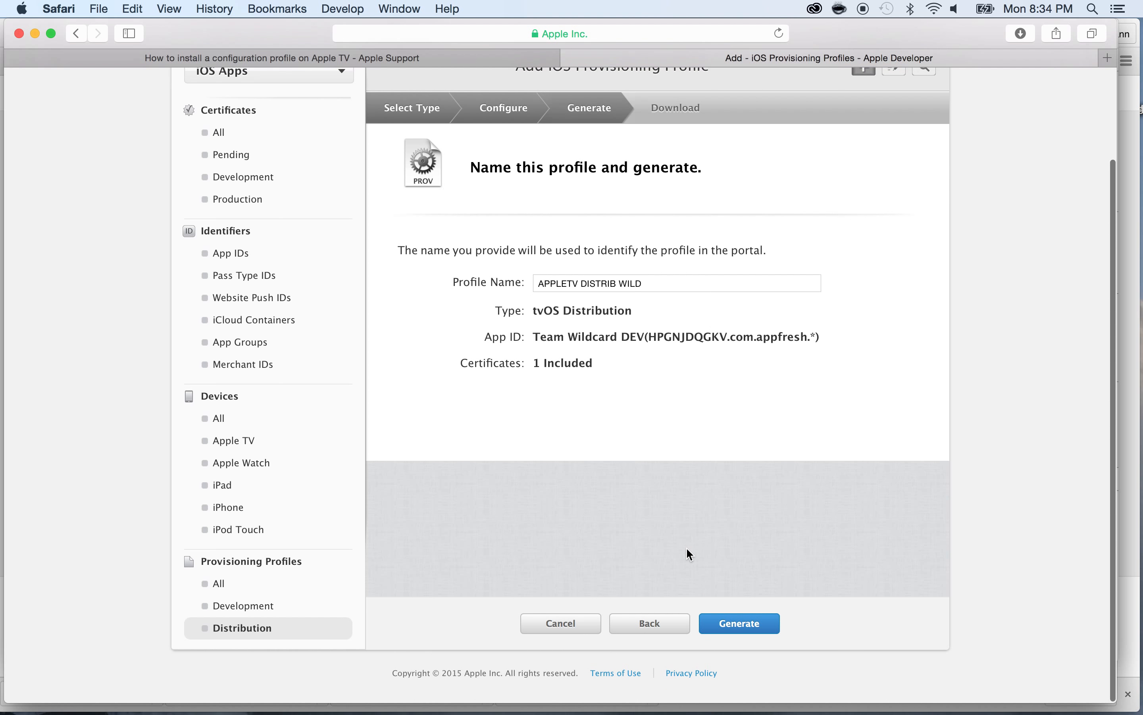
{"action": "left_click", "coordinate": [726, 625]}
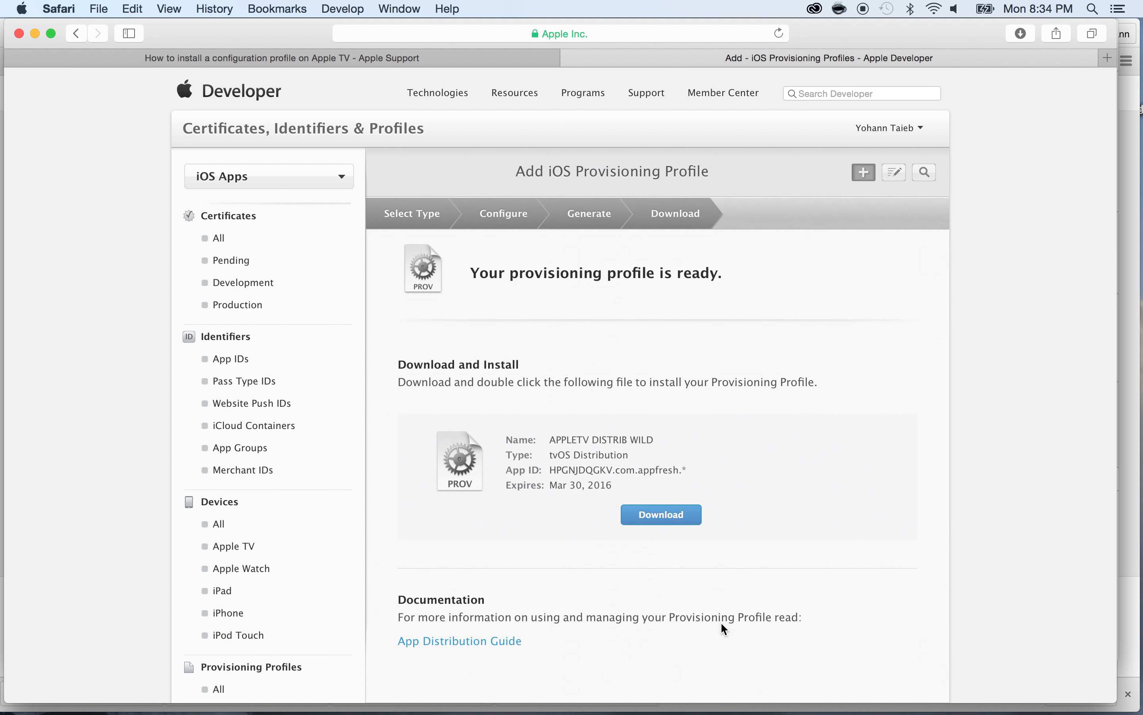
Download the generated profile and open APPLETV_DISTRIB_WILD.mobileprovision to install it in Xcode
{"action": "left_click", "coordinate": [639, 518]}
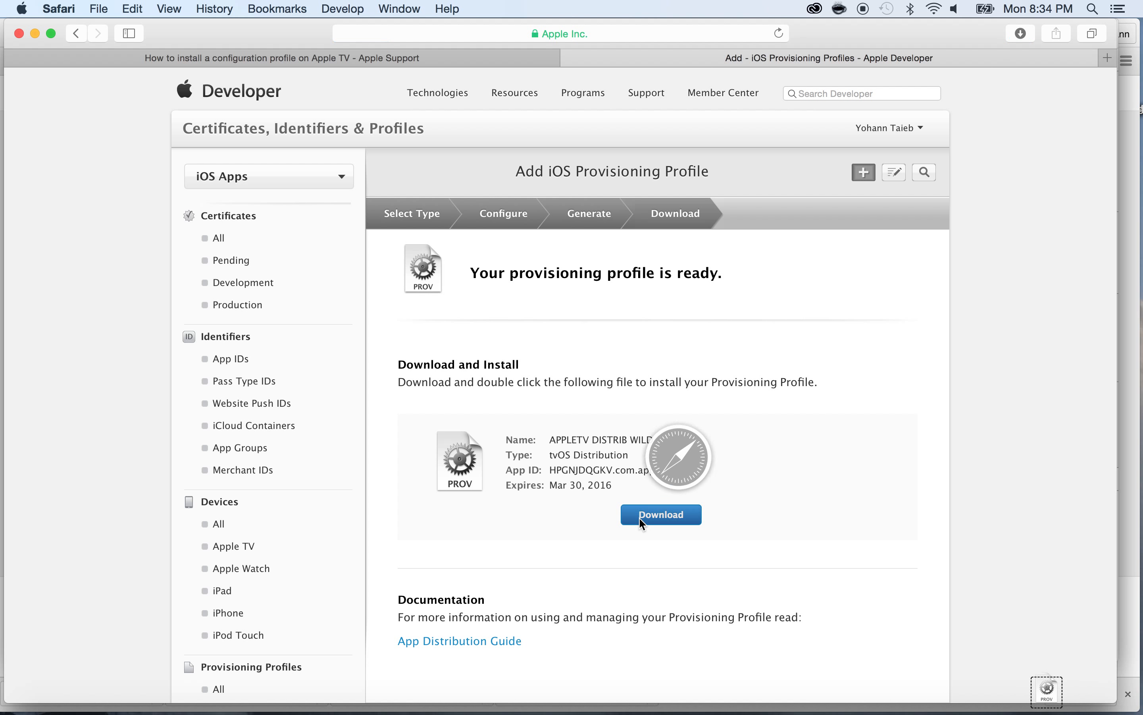
{"action": "left_click", "coordinate": [1047, 688]}
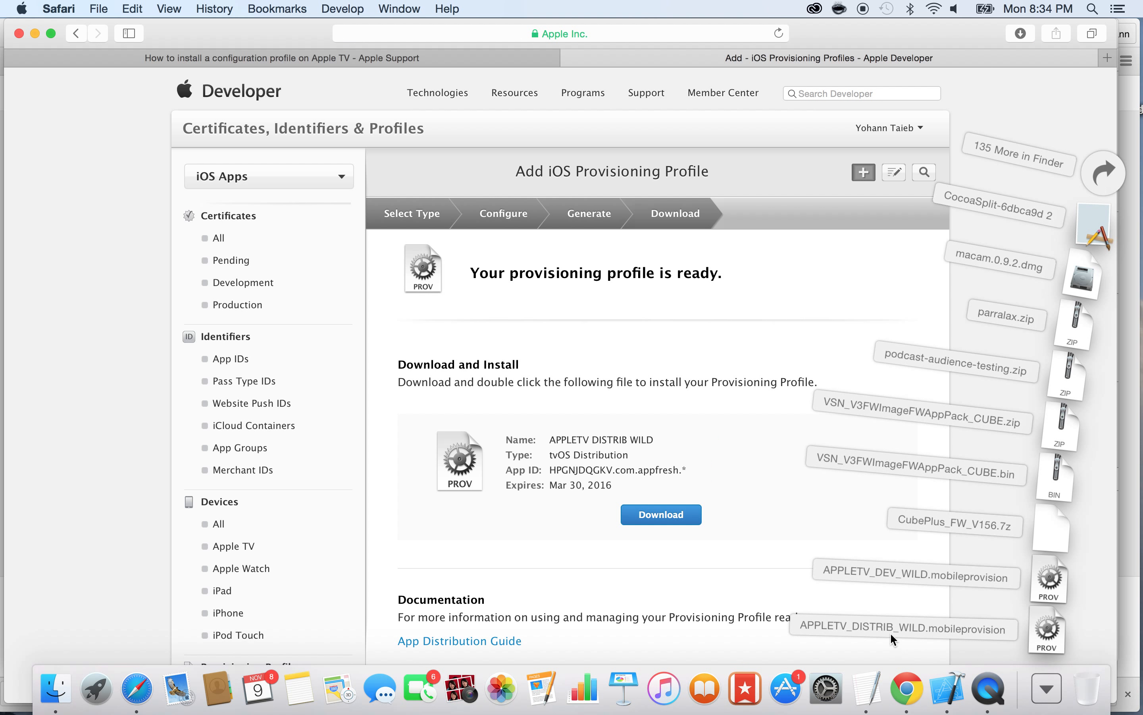
{"action": "left_click", "coordinate": [1046, 633]}
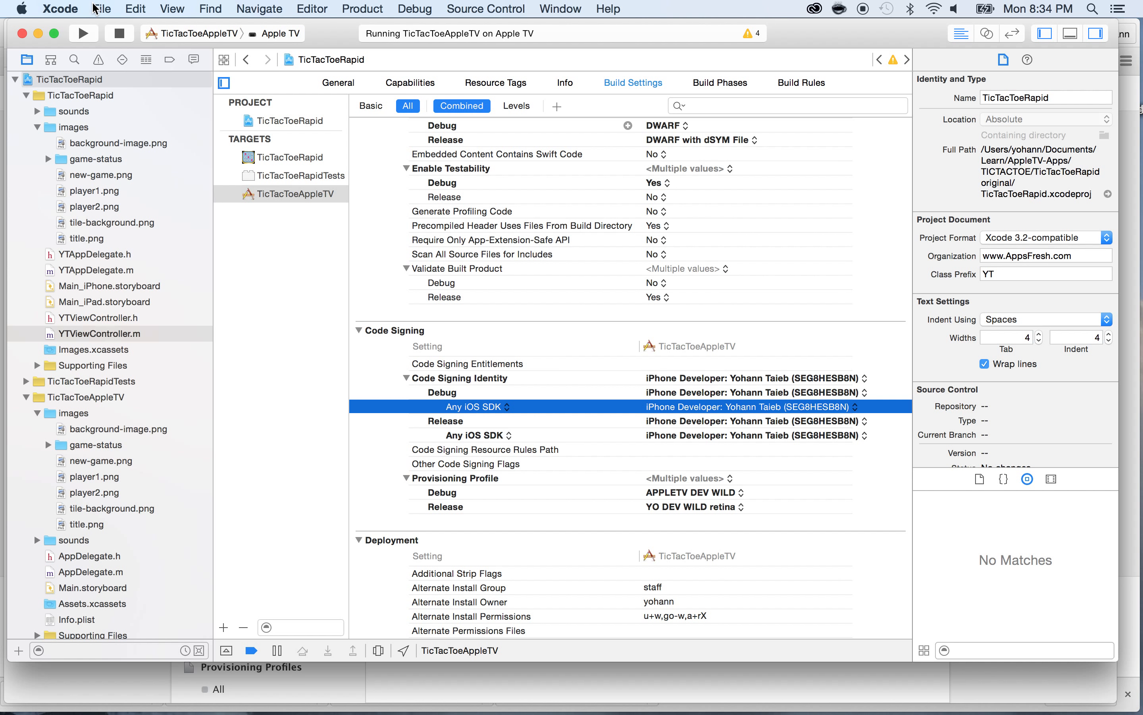
{"action": "left_click", "coordinate": [60, 8]}
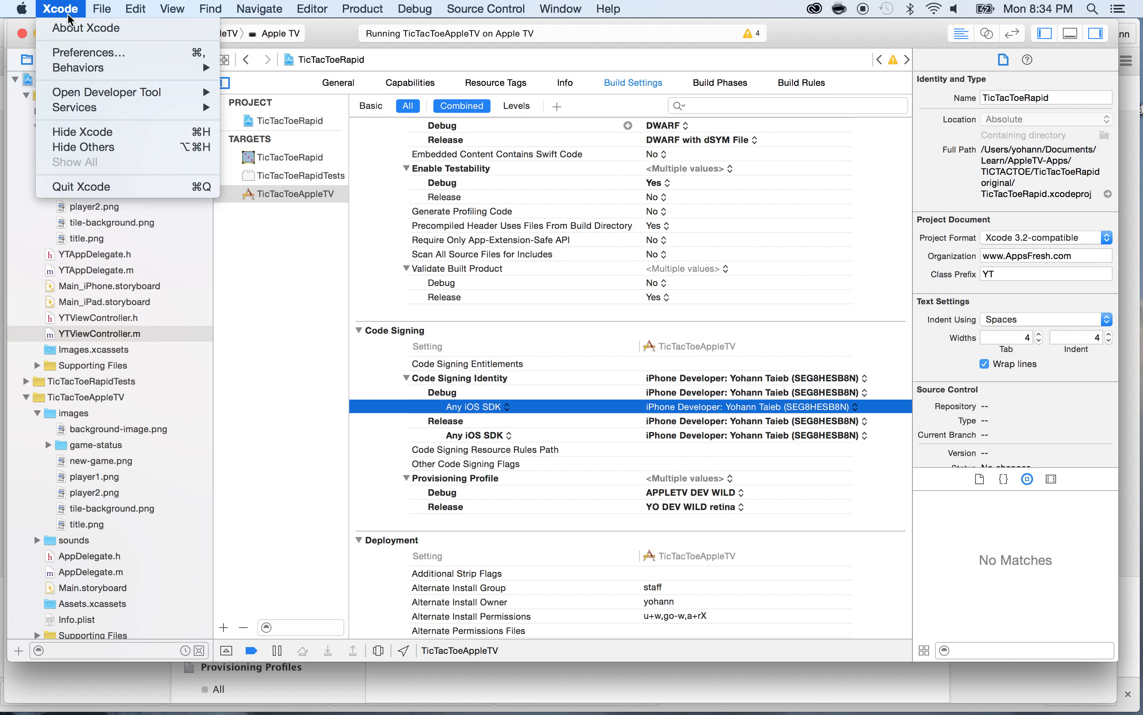
{"action": "left_click", "coordinate": [69, 49]}
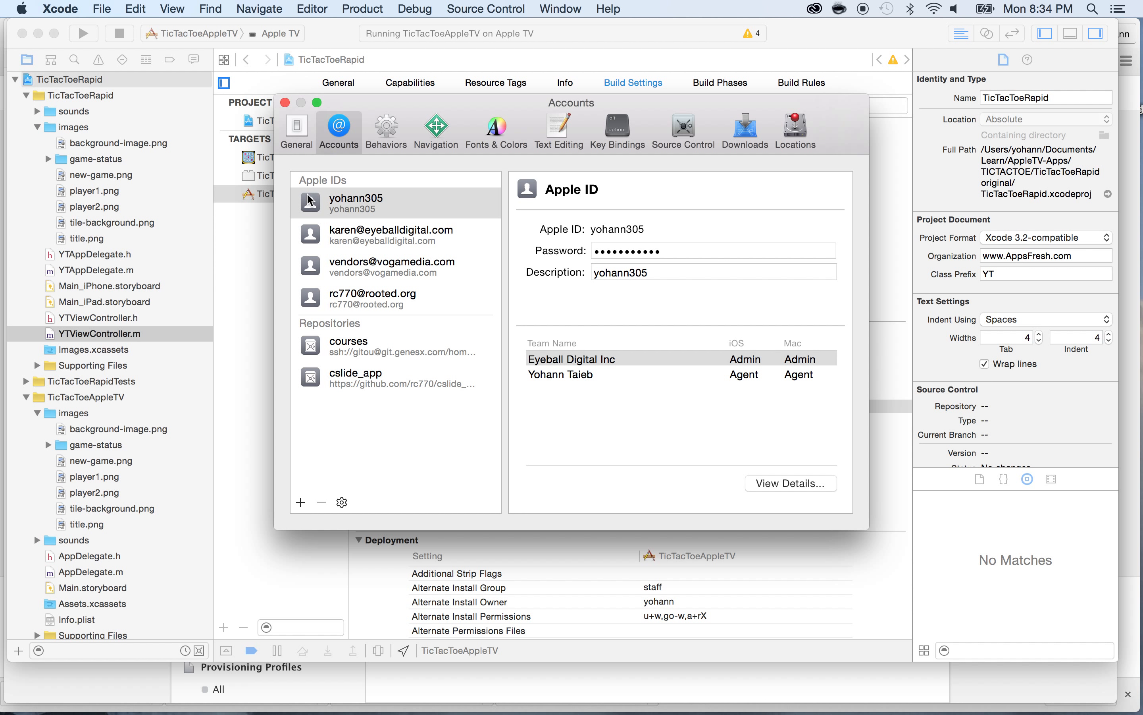
{"action": "left_click", "coordinate": [333, 194]}
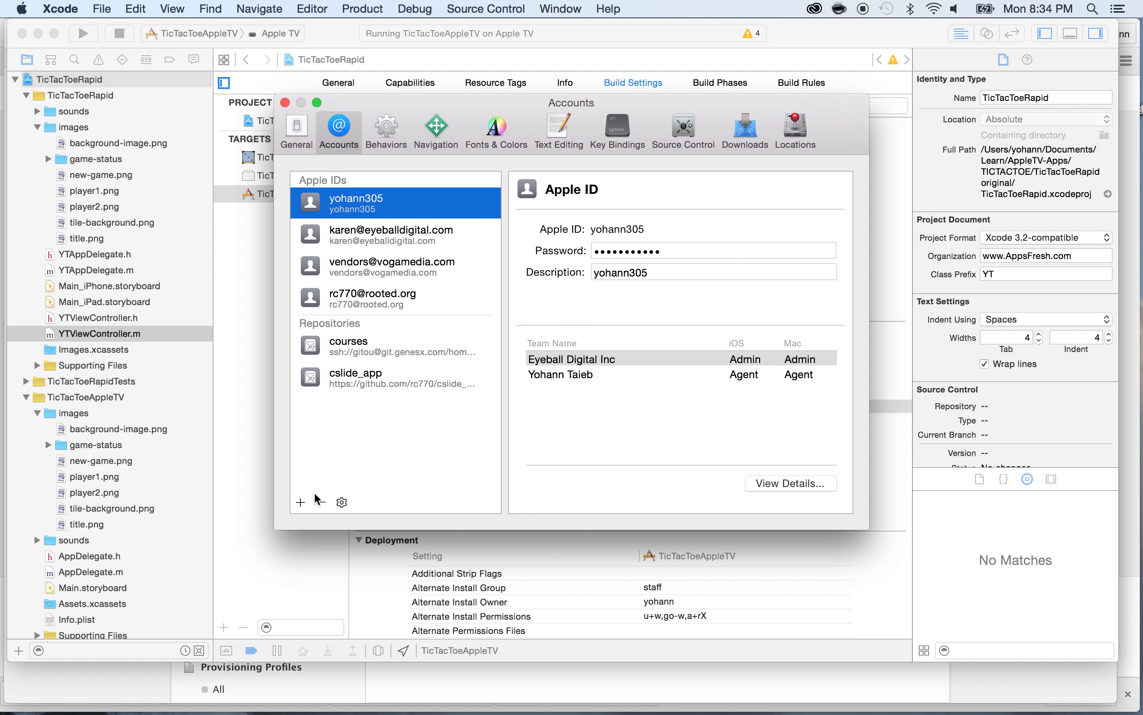
{"action": "left_click", "coordinate": [620, 376]}
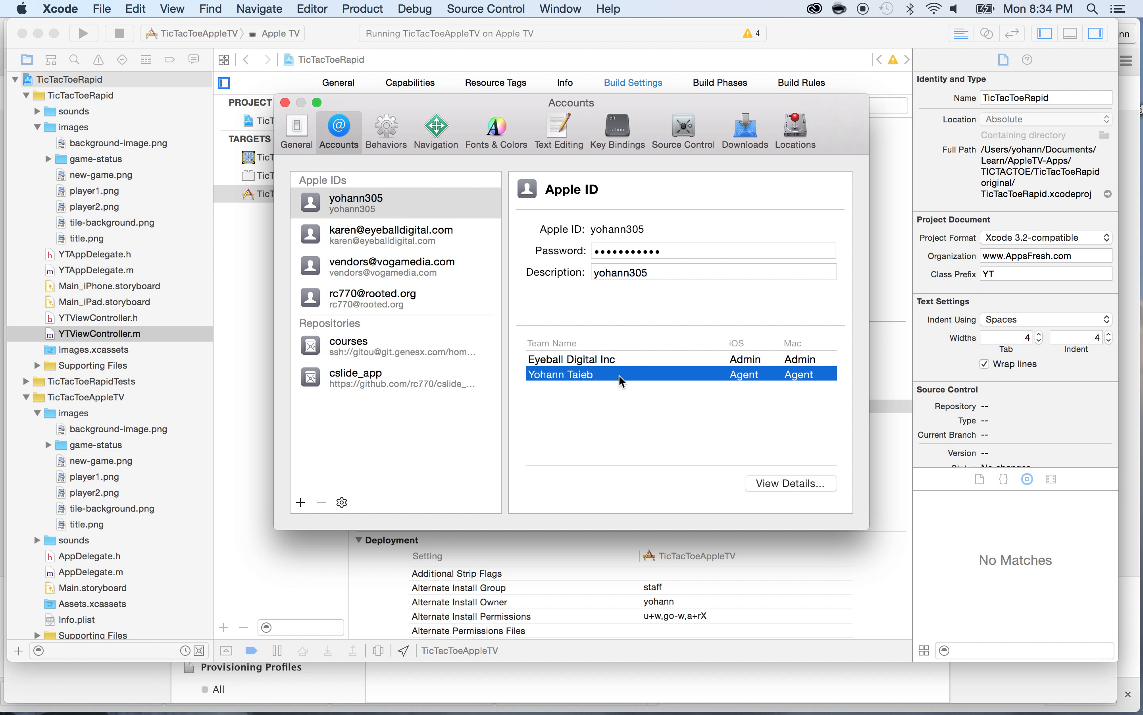
{"action": "left_click", "coordinate": [773, 492]}
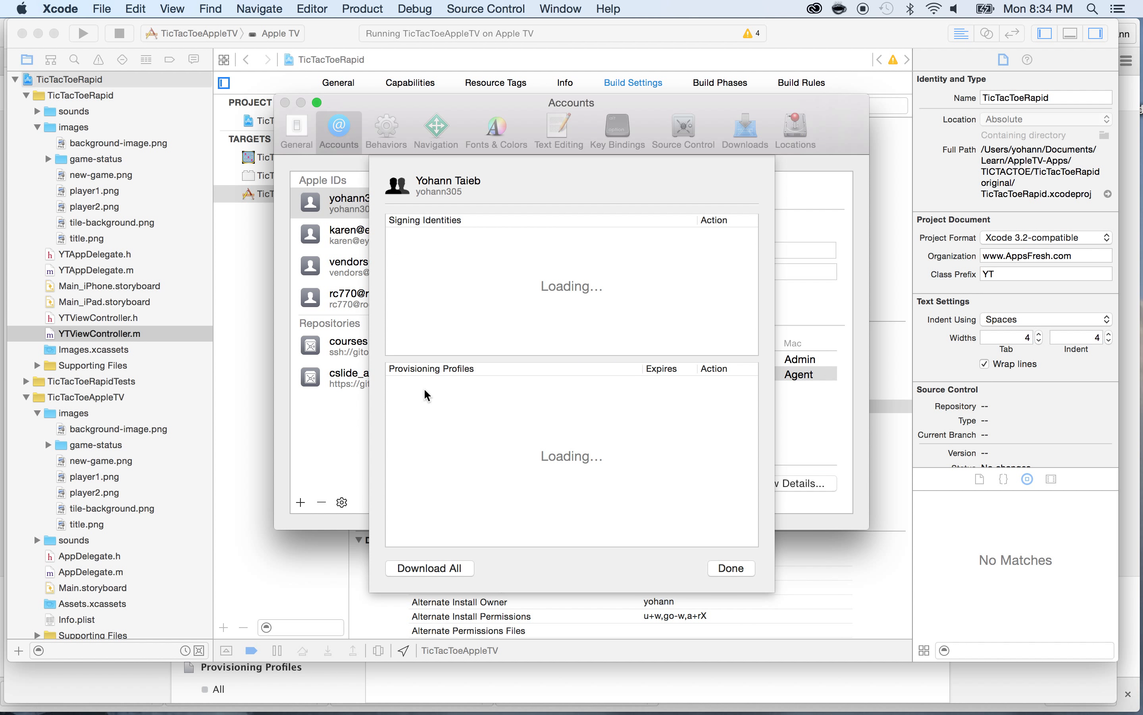
{"action": "left_click", "coordinate": [411, 383]}
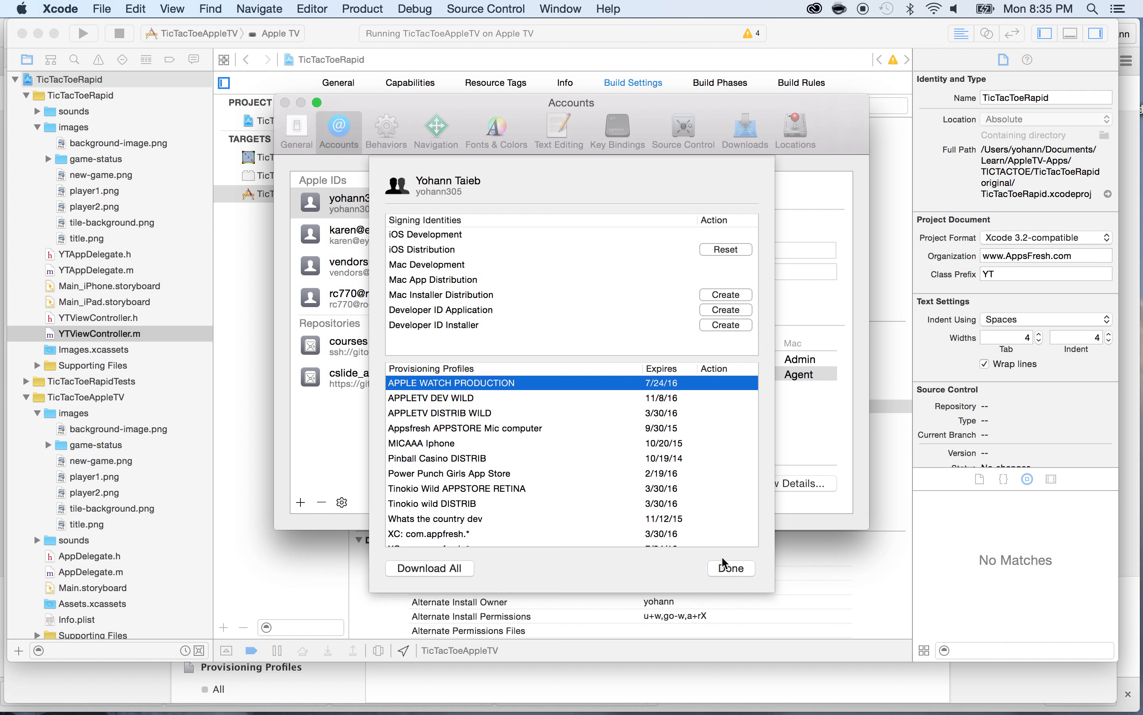
{"action": "left_click", "coordinate": [731, 568]}
{"action": "left_click", "coordinate": [286, 103]}
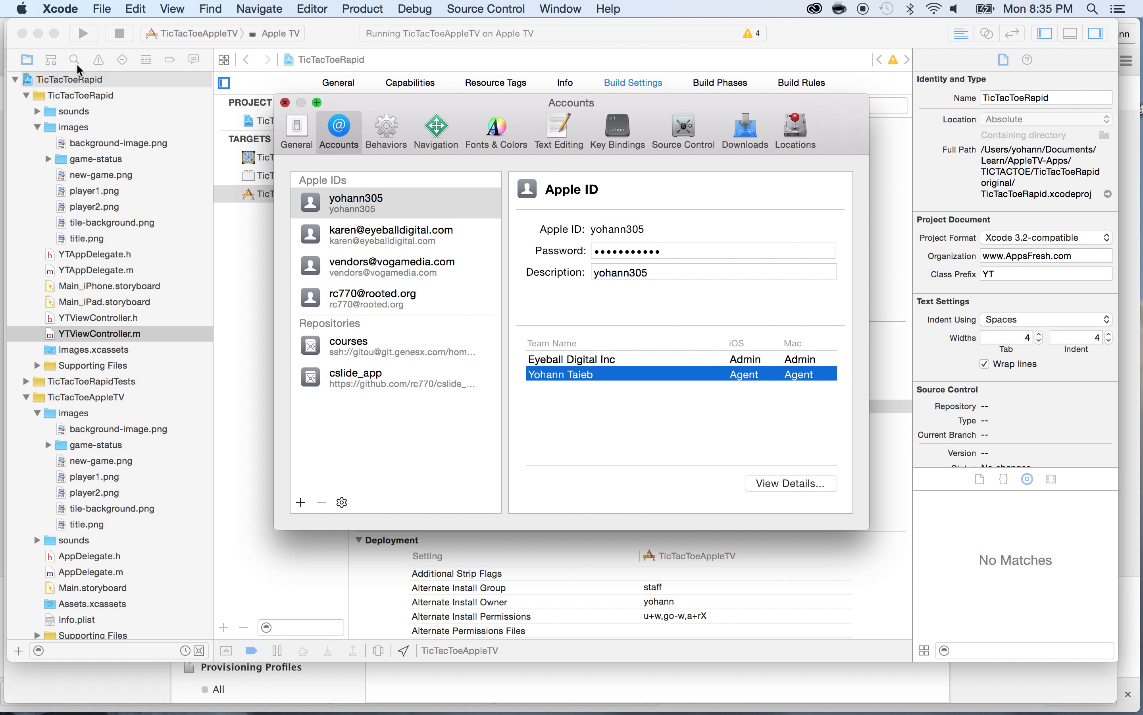
Set the TicTacToeAppleTV target's Release provisioning profile to APPLETV DISTRIB WILD in the Code Signing build settings
{"action": "left_click", "coordinate": [72, 81]}
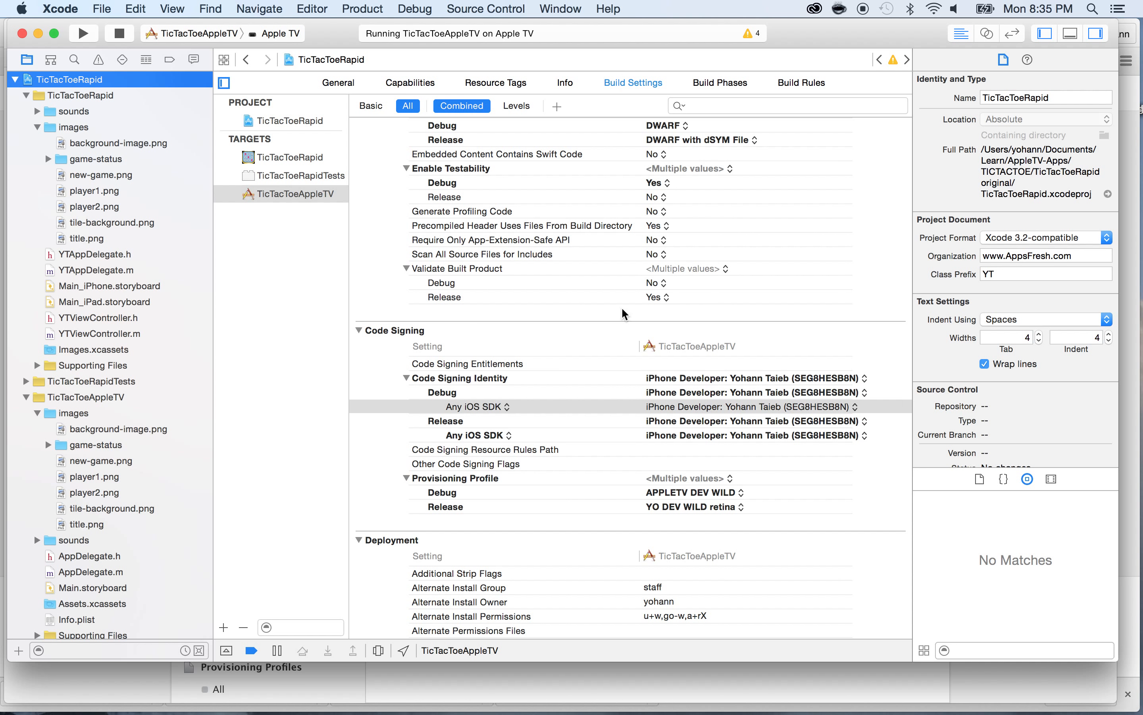
{"action": "scroll", "coordinate": [376, 357], "scroll_direction": "up", "scroll_amount": 3}
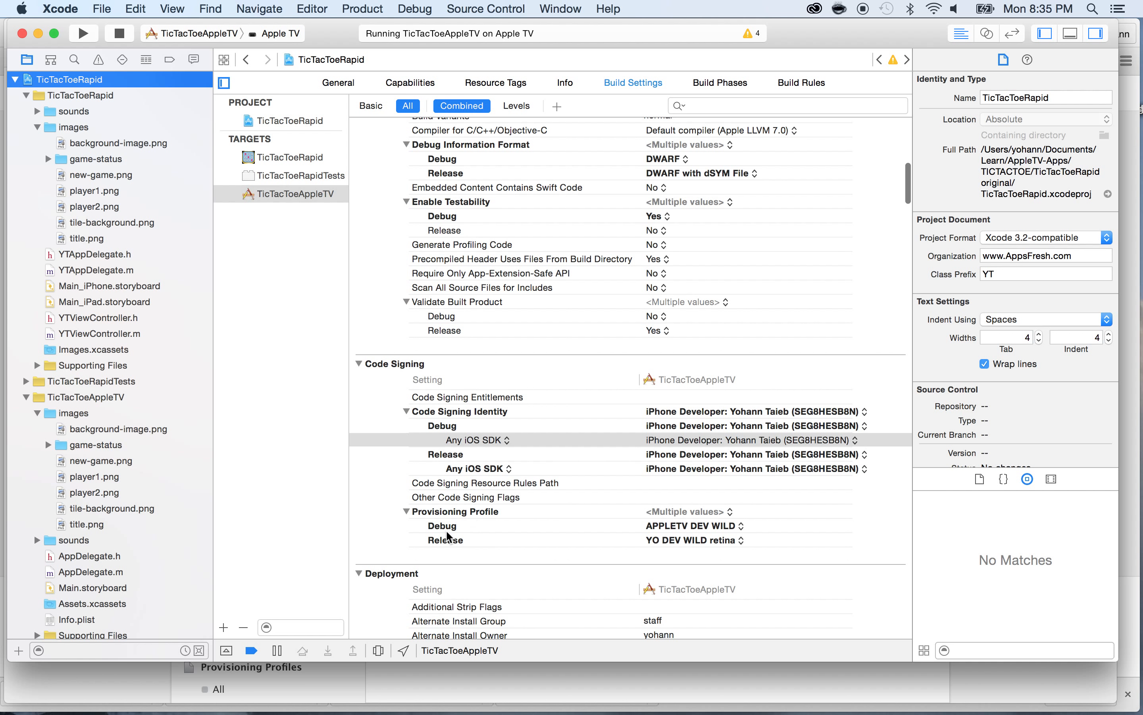
{"action": "left_click", "coordinate": [680, 541]}
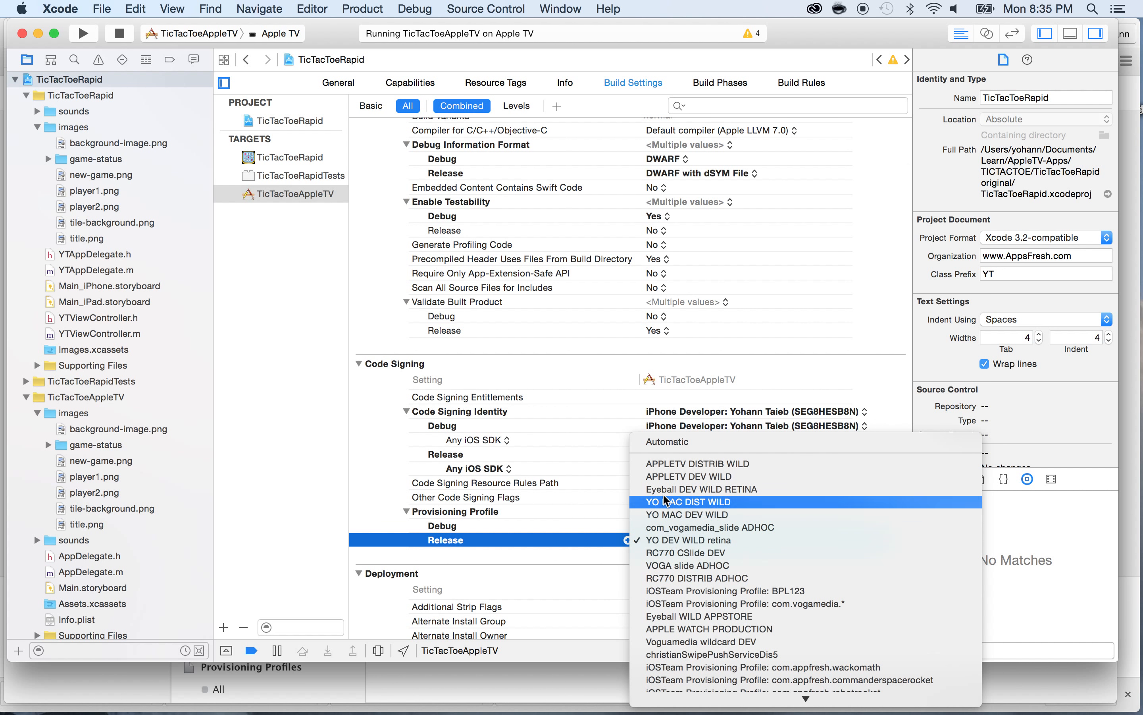
{"action": "left_click", "coordinate": [663, 467]}
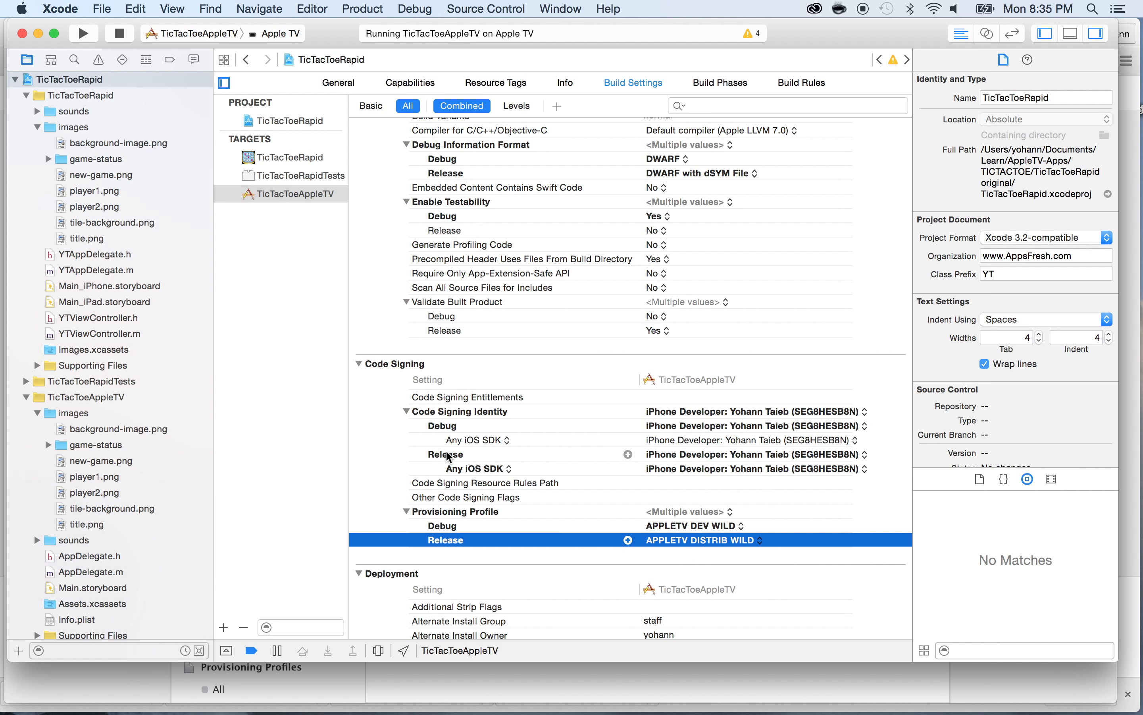
Set the Release code signing identity and its Any iOS SDK entry to the iPhone Distribution identity from the APPLETV DISTRIB WILD profile
{"action": "left_click", "coordinate": [664, 455]}
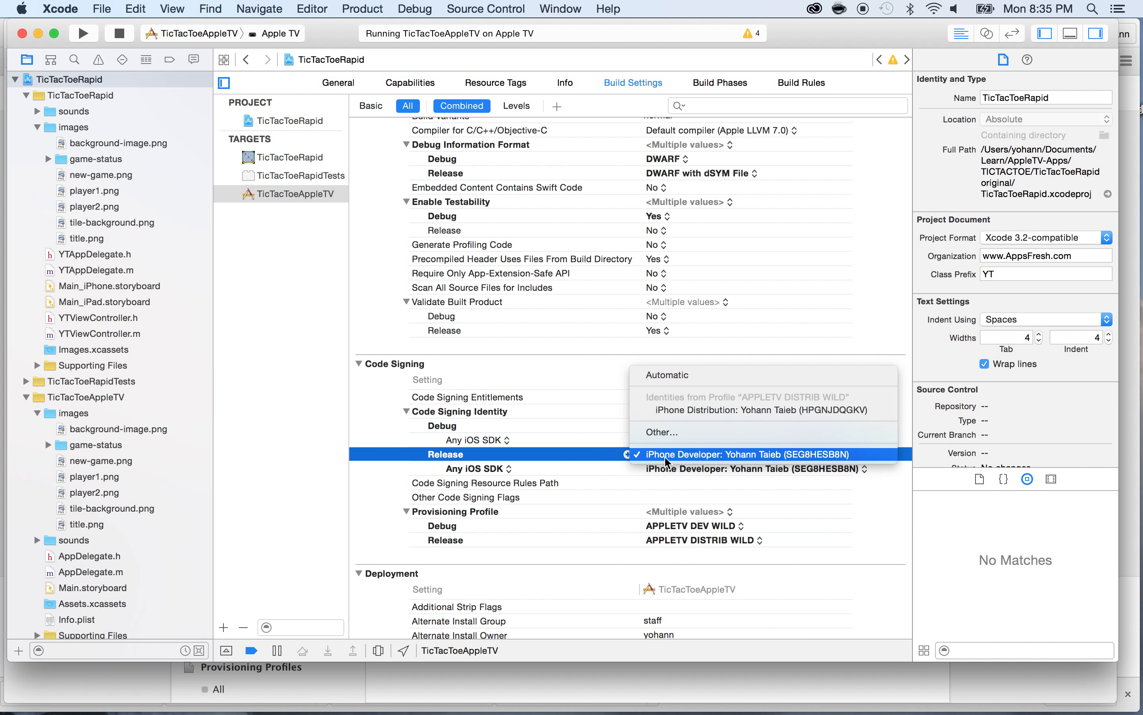
{"action": "left_click", "coordinate": [686, 410]}
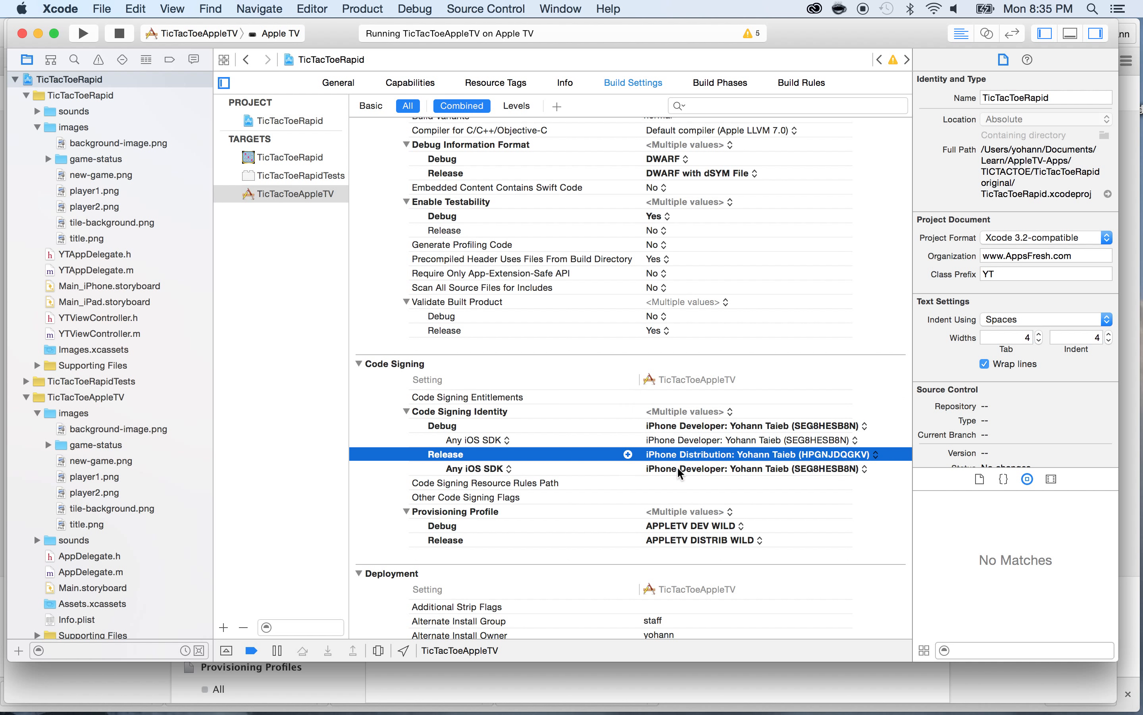
{"action": "left_click", "coordinate": [680, 468]}
{"action": "left_click", "coordinate": [680, 425]}
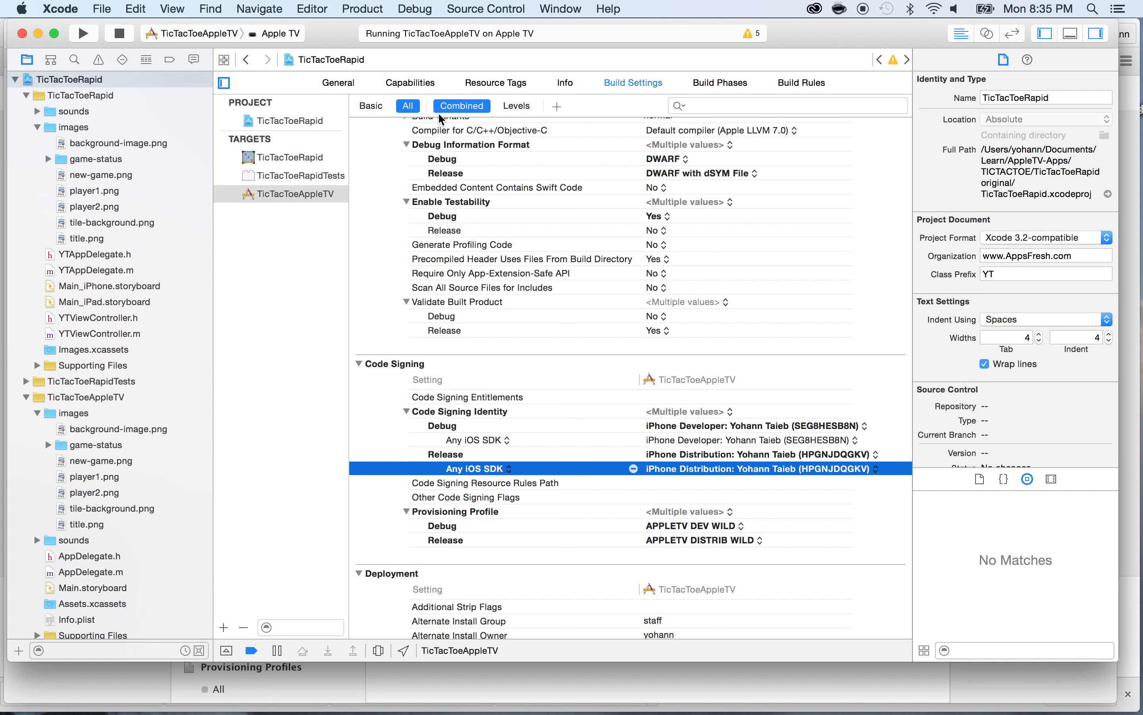
Keep Apple TV as the build destination and archive the TicTacToeAppleTV app
{"action": "left_click", "coordinate": [296, 34]}
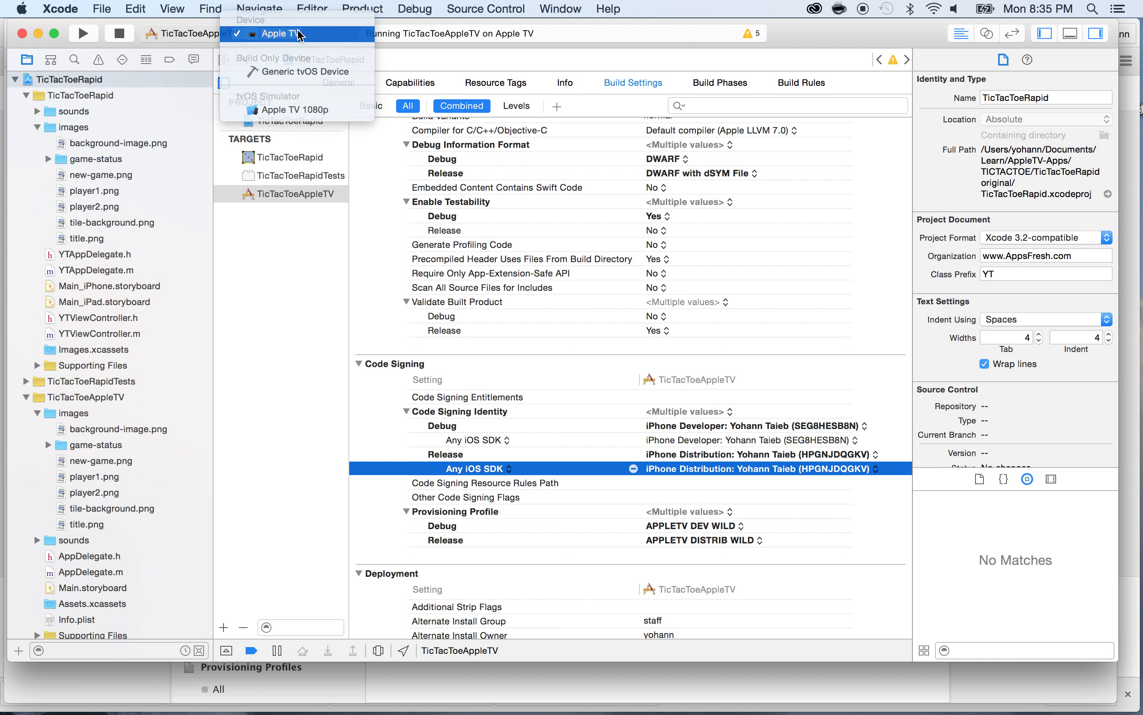
{"action": "left_click", "coordinate": [298, 35]}
{"action": "left_click", "coordinate": [362, 8]}
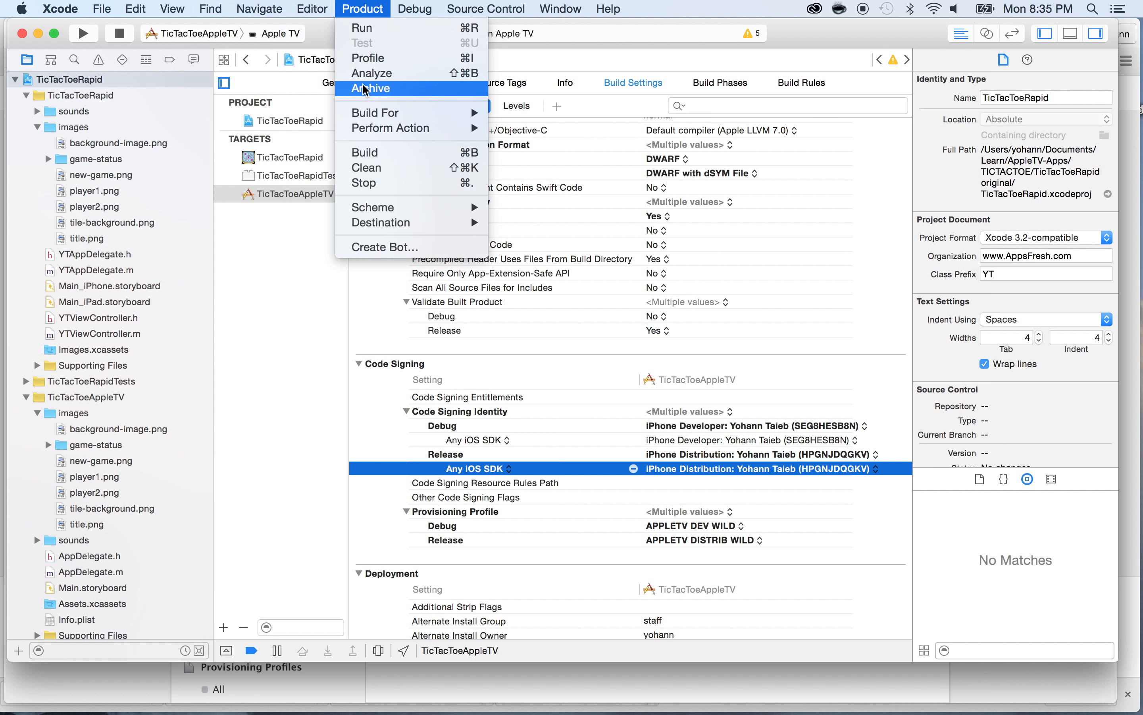